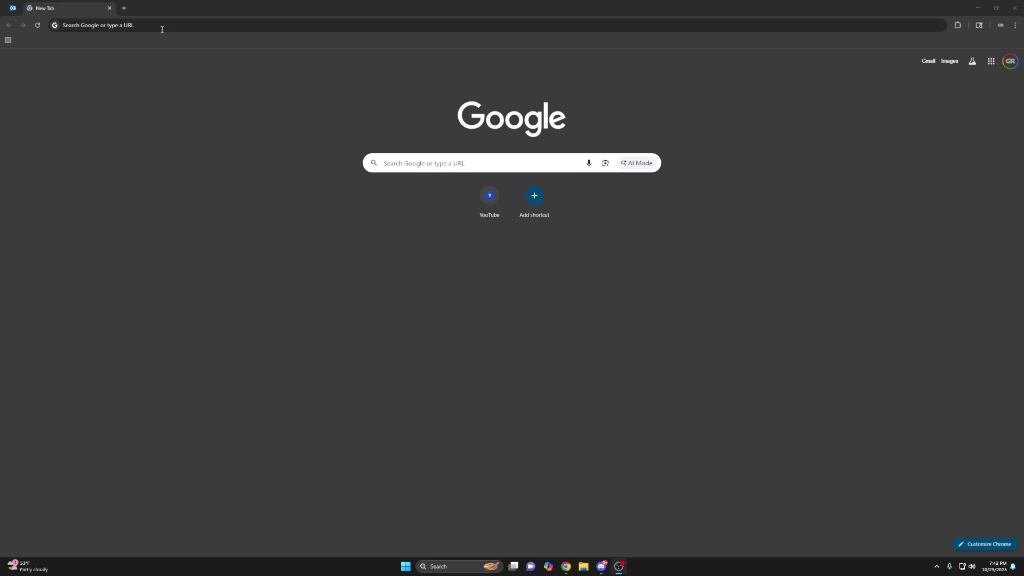
- Search the web for "python 3.10.5" and open the Python 3.10.5 release page on python.org
click(149, 26)
text(py)
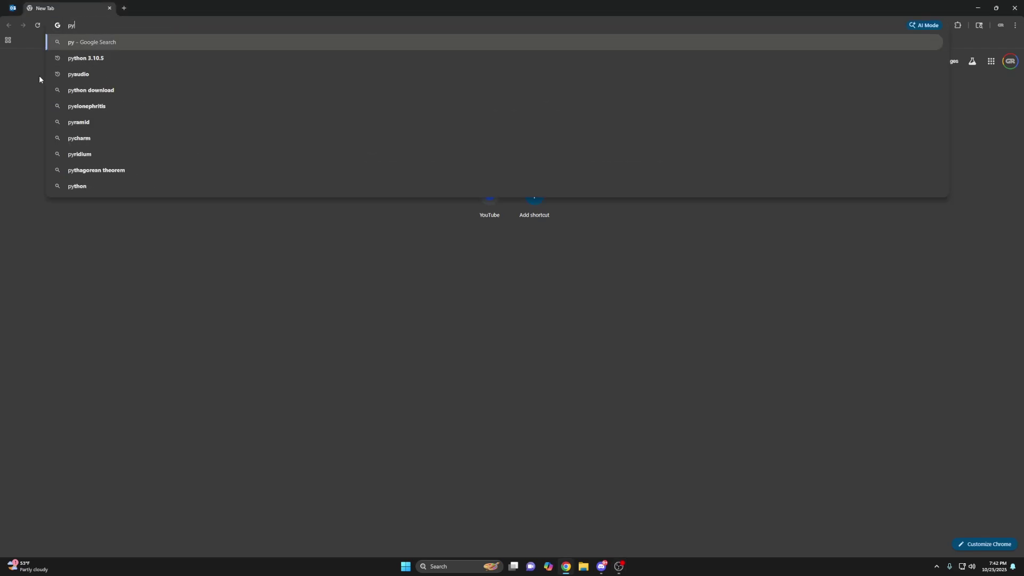
text(thon 3.10.5)
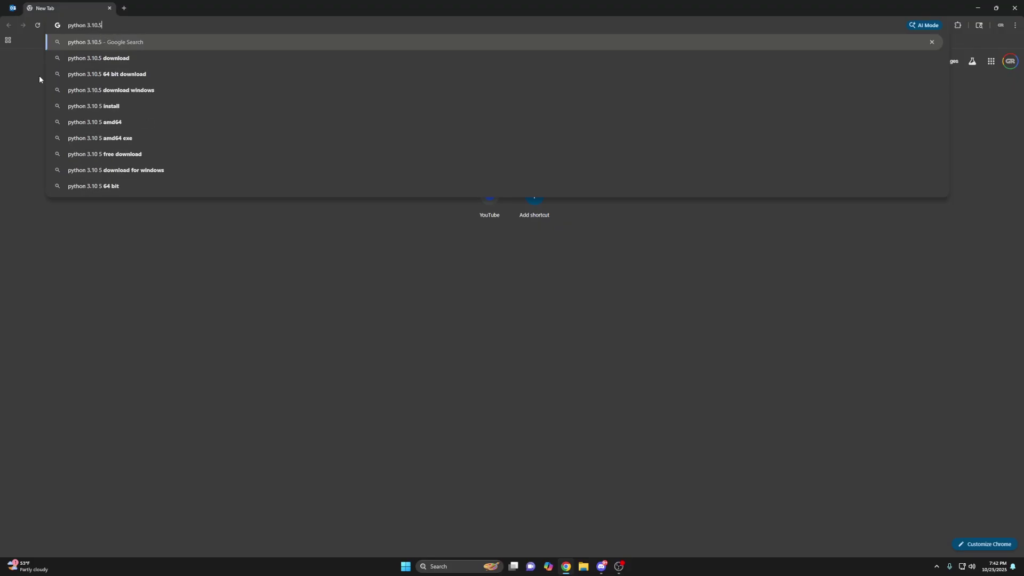
key(Return)
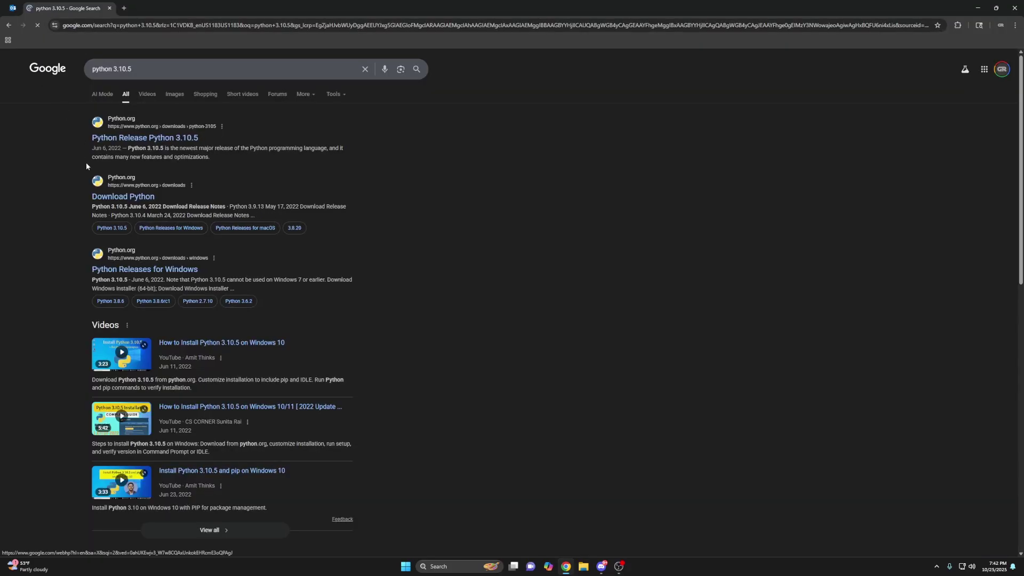
click(160, 137)
scroll(239, 288, up, 3)
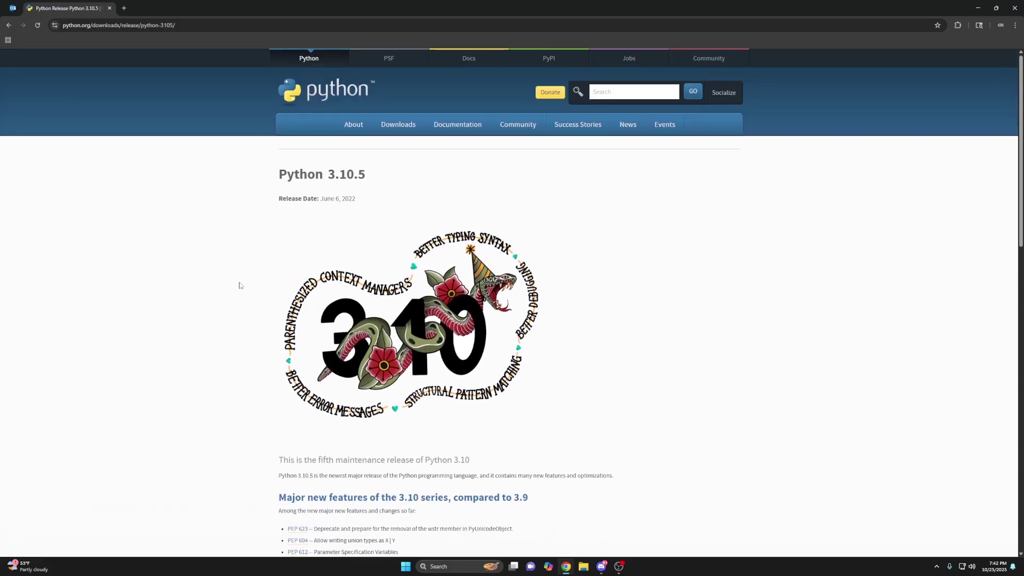
- Download the 64-bit Windows installer and install Python 3.10.5 with default settings and Python 3.10 added to PATH
scroll(239, 287, down, 13)
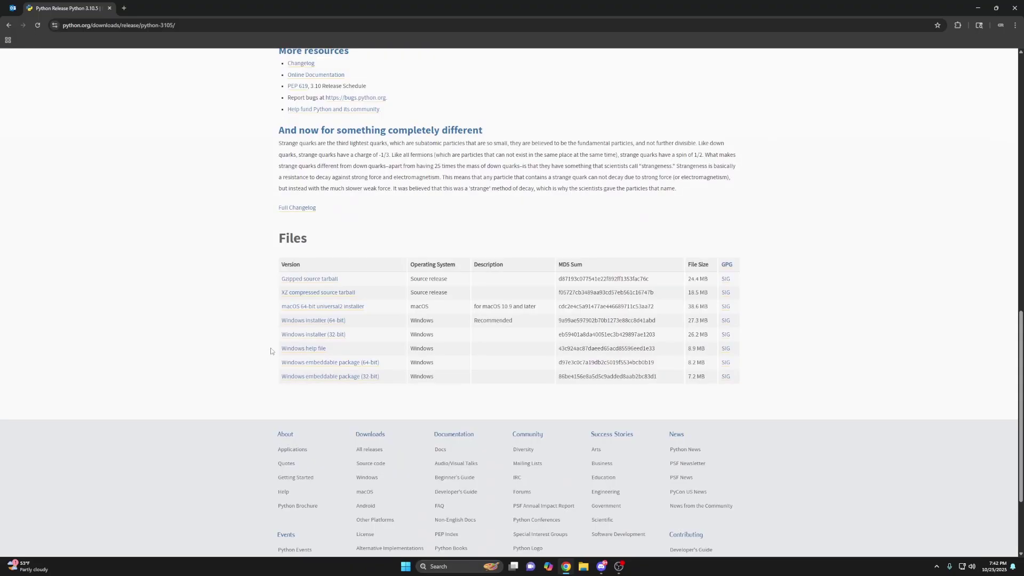
click(339, 321)
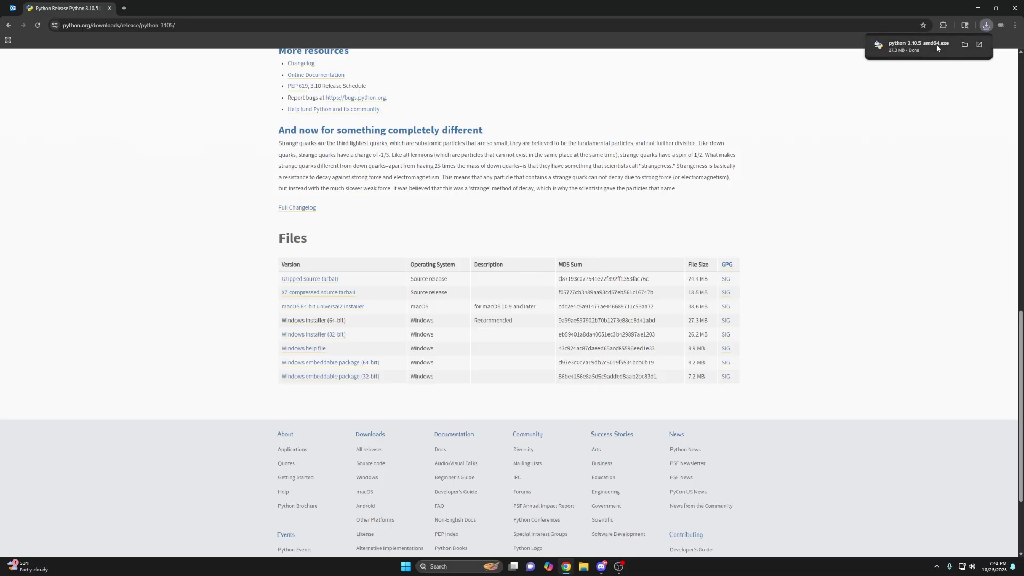
click(907, 47)
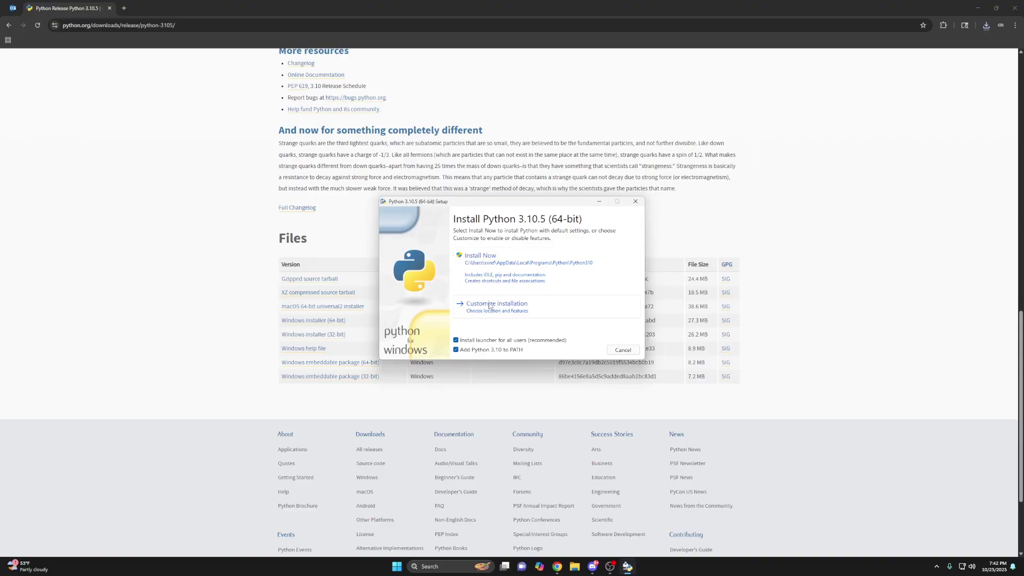
click(479, 257)
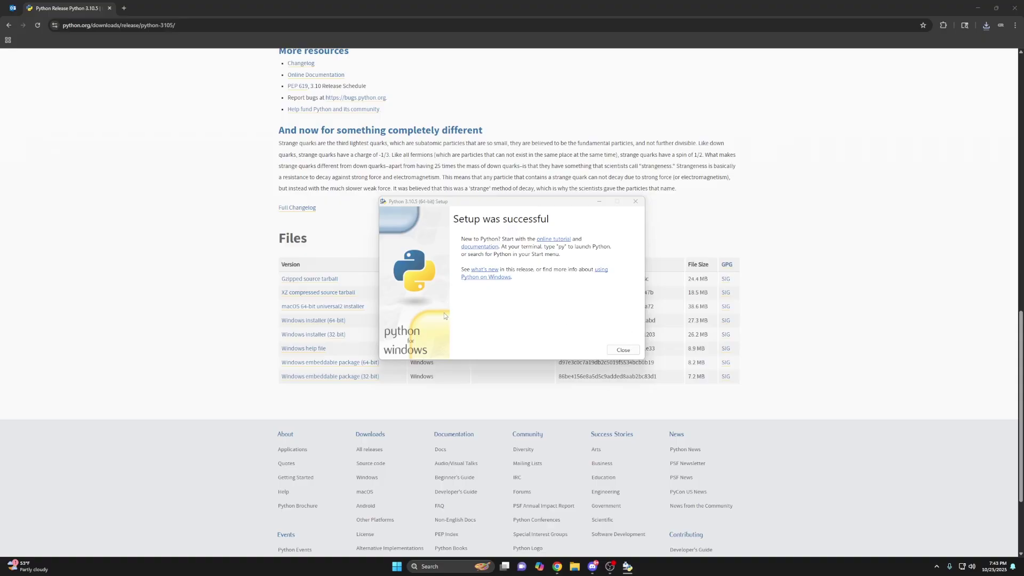
click(623, 351)
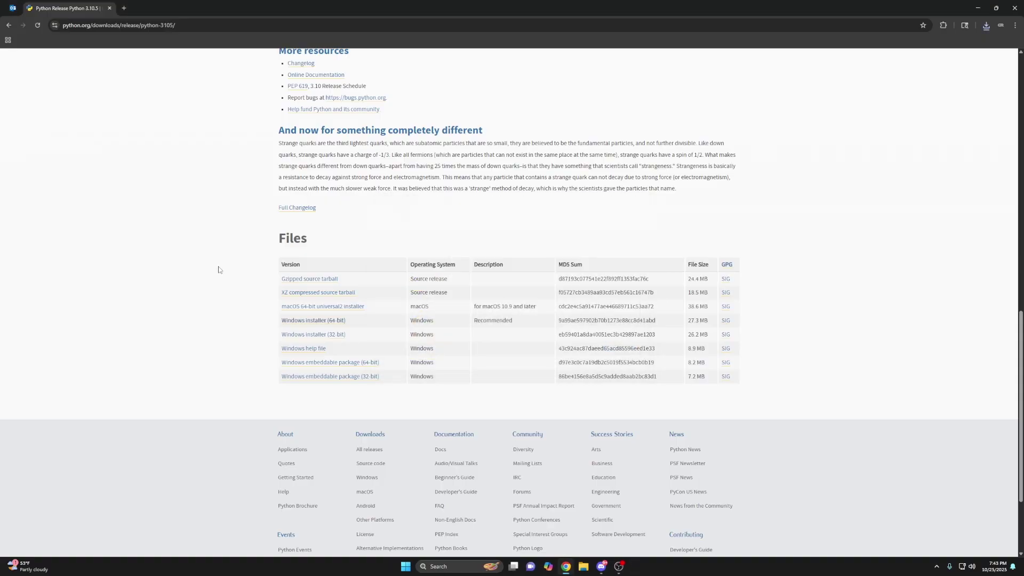
- Open gannonr.com in a new browser tab
click(124, 8)
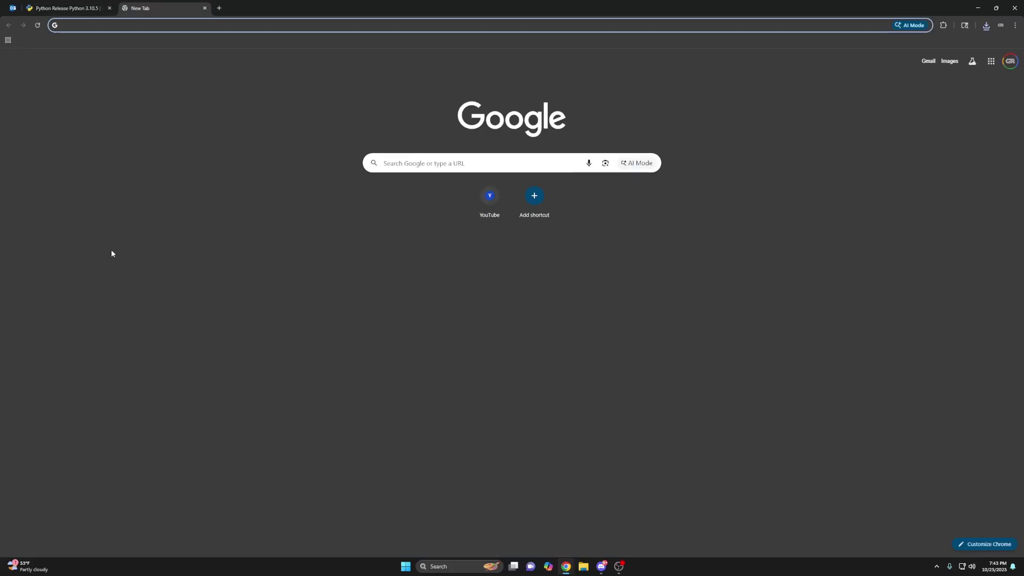
text(gannonr.com)
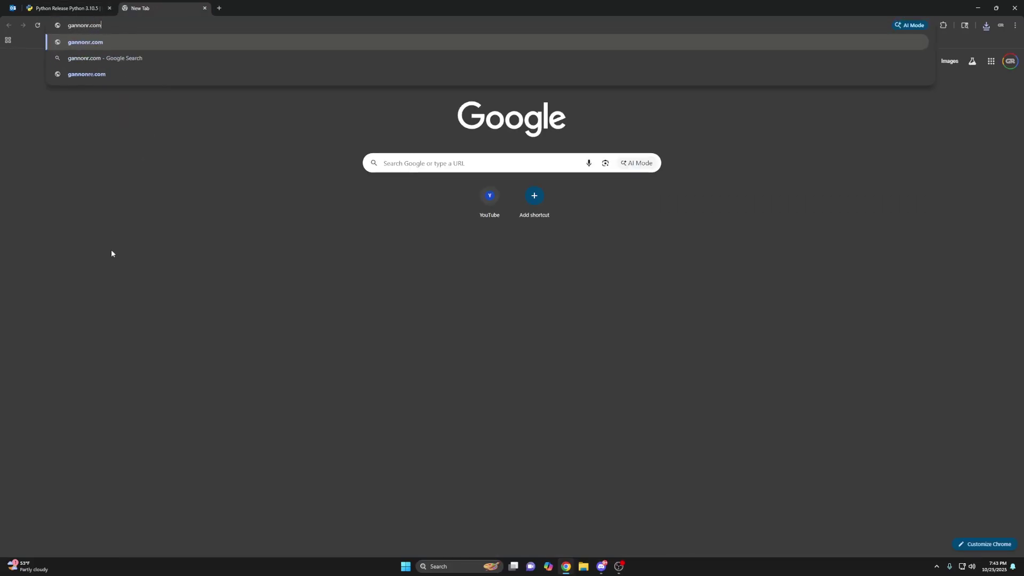
key(Return)
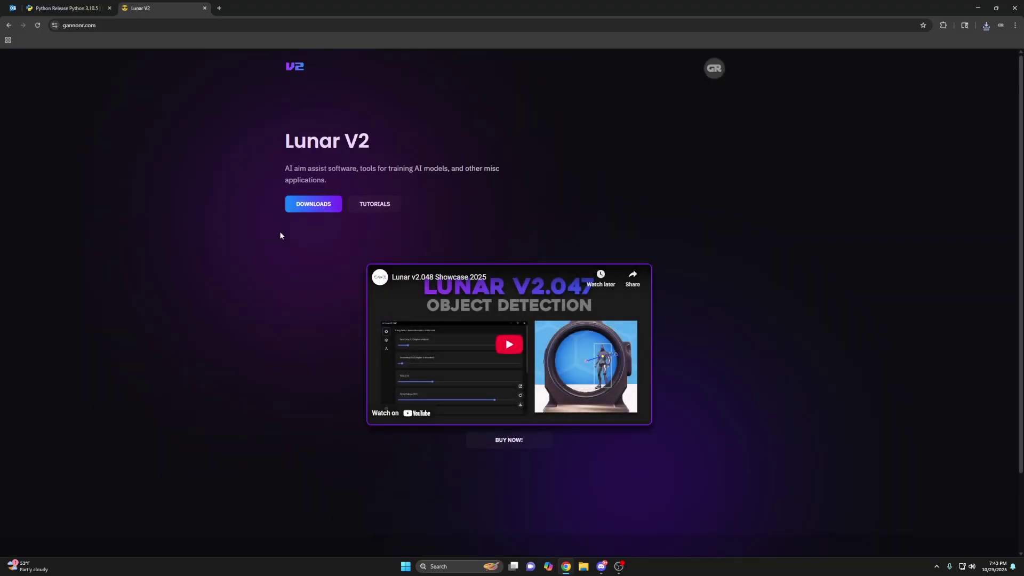
- Open the TensorRT Installer repository from the site's downloads page, download it as a ZIP, and show the file in its folder
scroll(497, 377, down, 5)
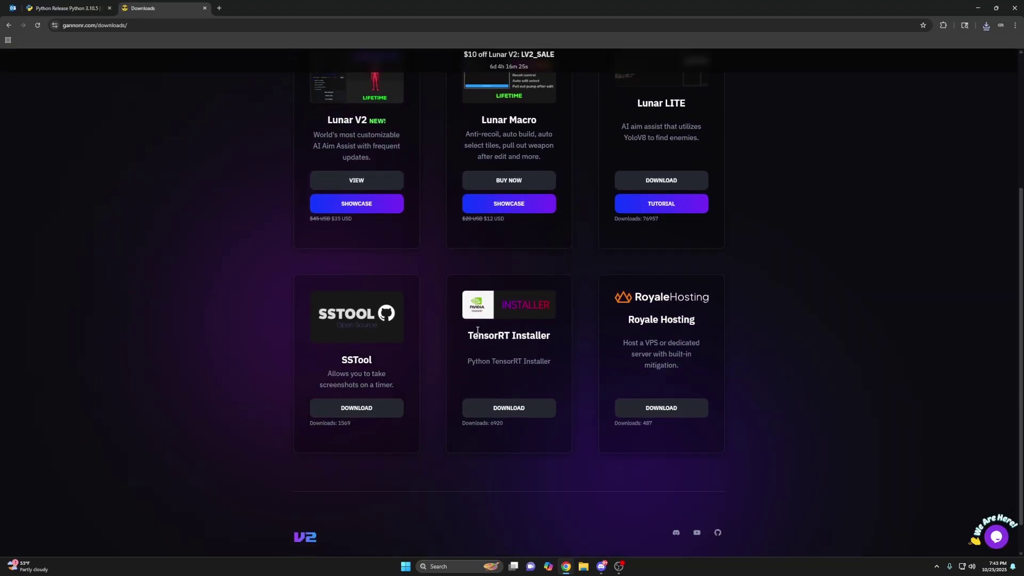
drag(468, 335, 555, 338)
click(550, 337)
click(509, 408)
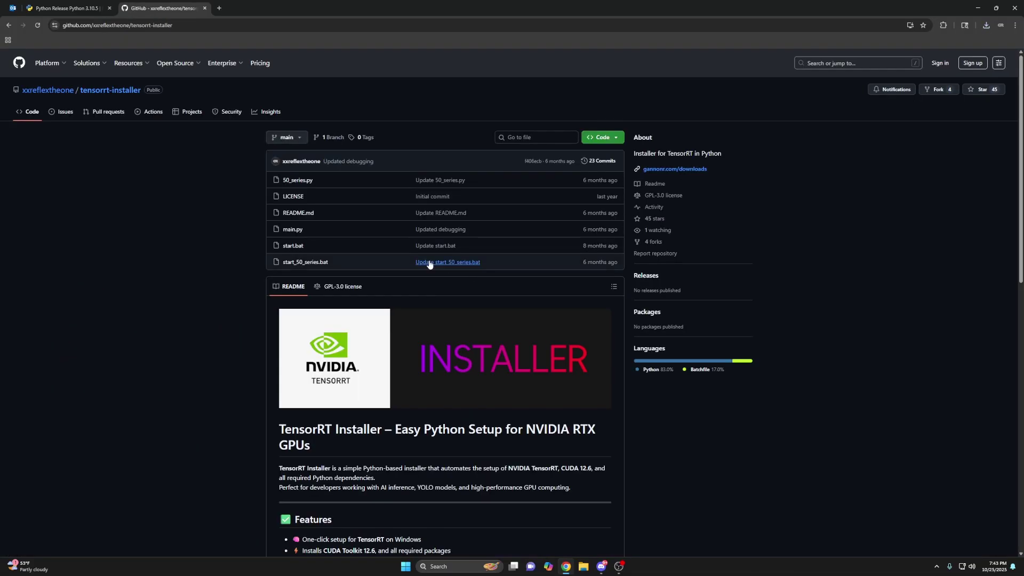
click(609, 140)
click(487, 241)
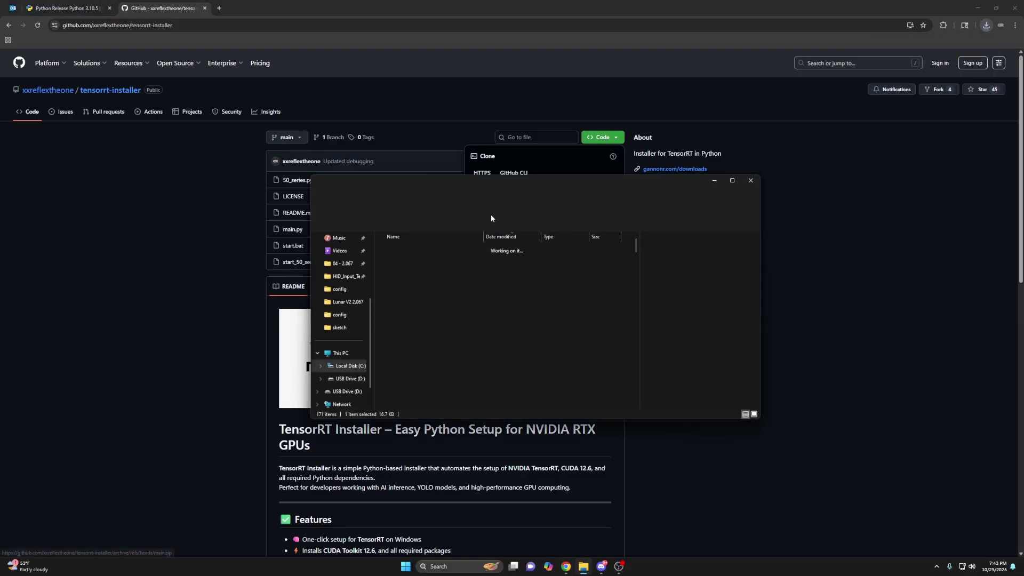
right_click(430, 261)
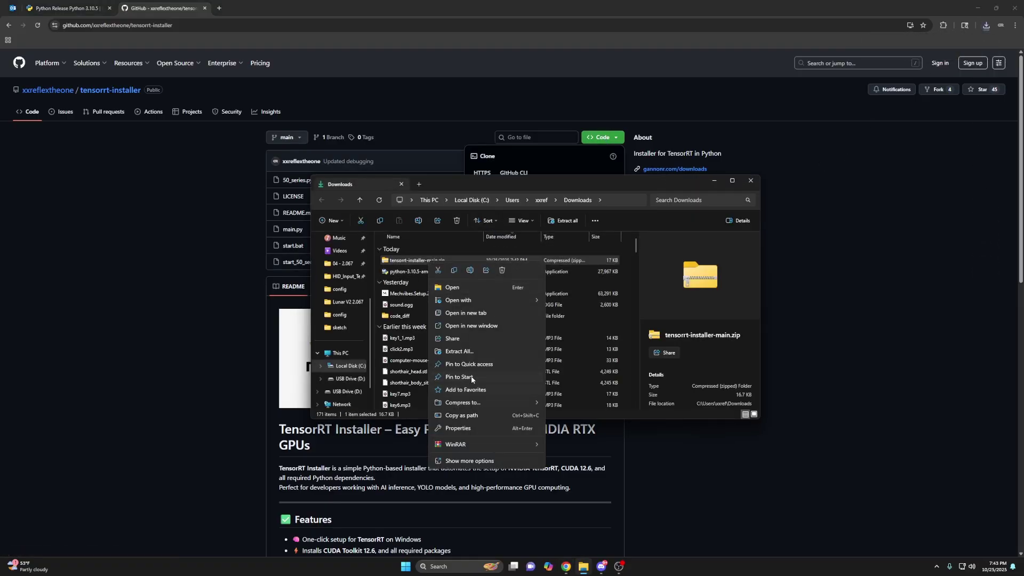
click(460, 352)
key(Return)
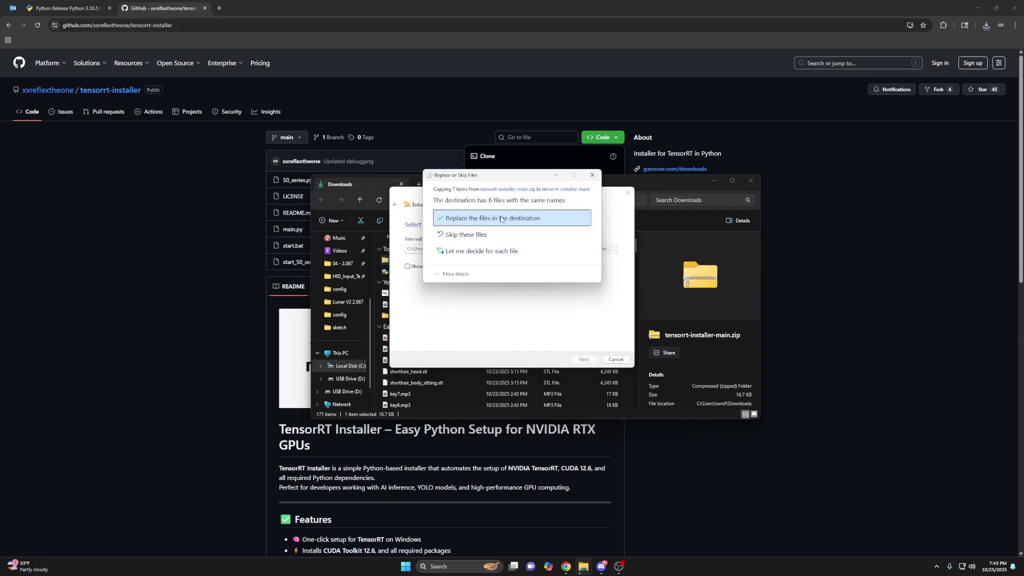
click(592, 176)
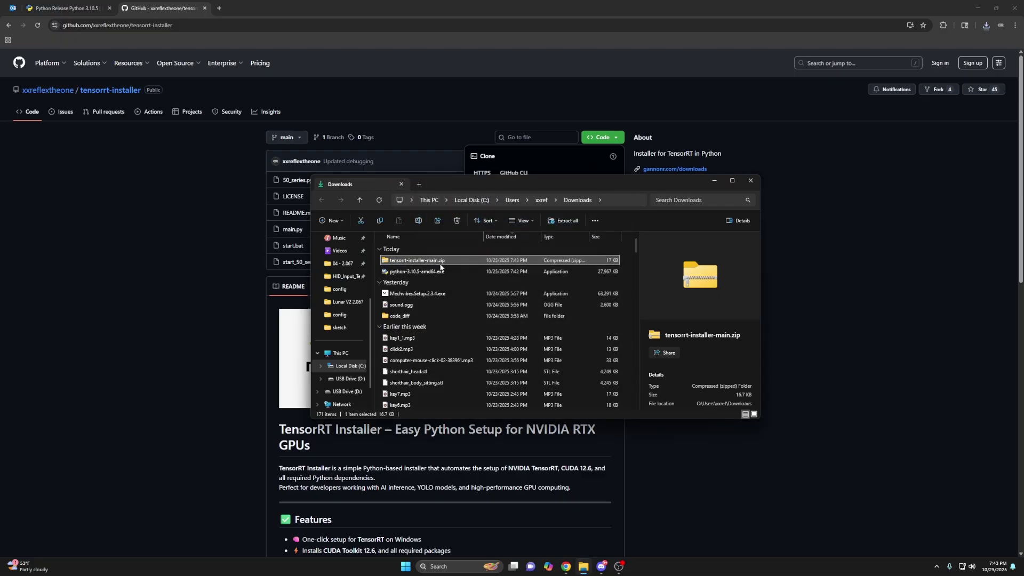
- Rename the downloaded archive as tensorrt-installer-main_1.zip
click(441, 264)
key(Right)
text(_1)
key(Return)
- Extract tensorrt-installer-main_1.zip into its default folder and open the extracted tensorrt-installer-main subfolder
right_click(449, 264)
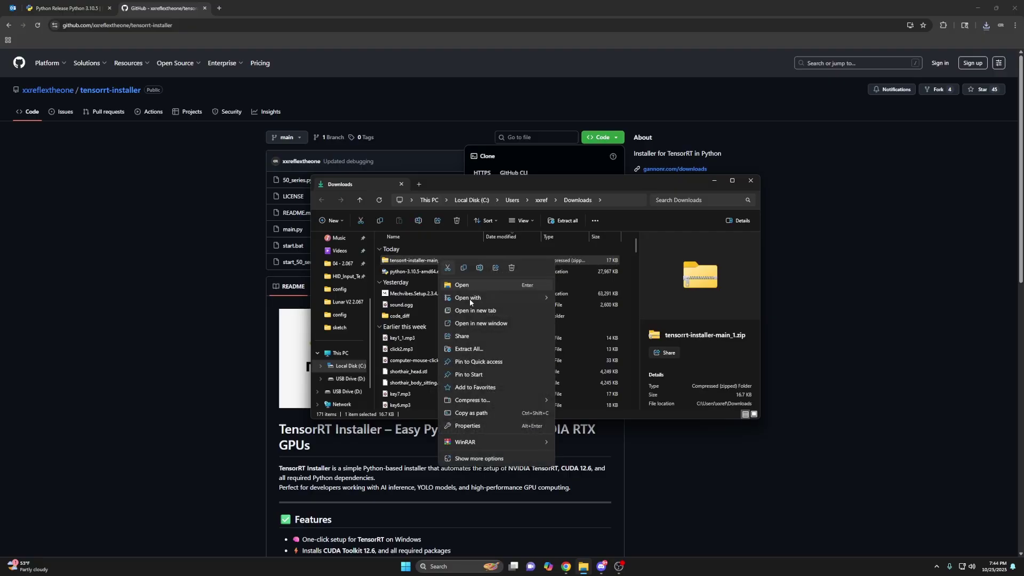
click(468, 348)
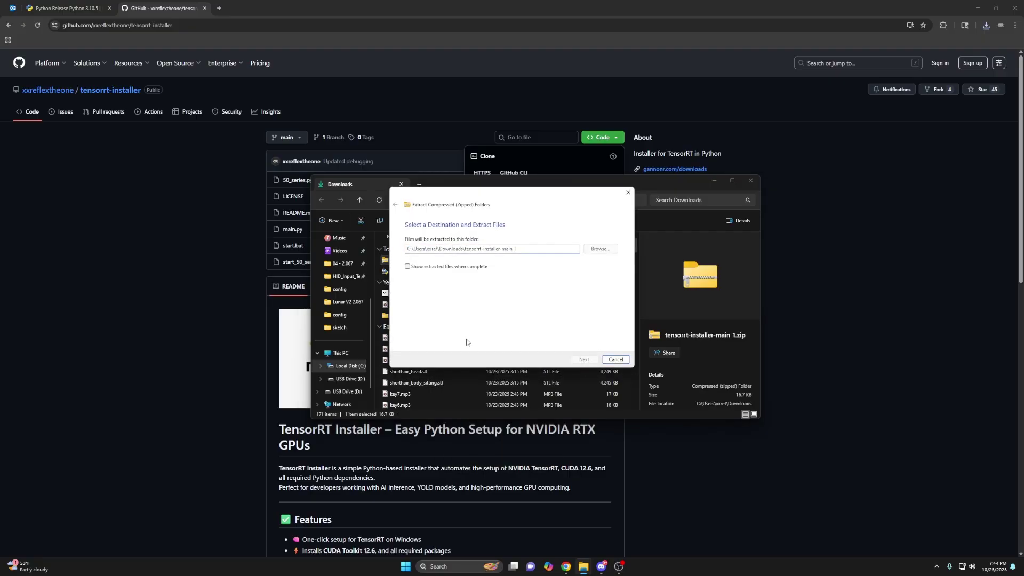
double_click(417, 261)
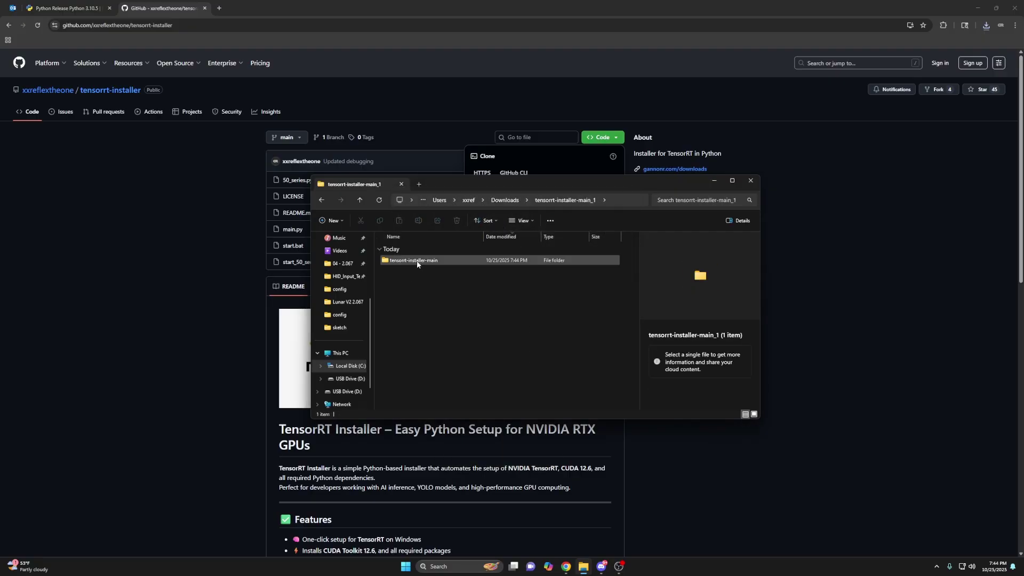
double_click(417, 262)
drag(454, 184, 412, 174)
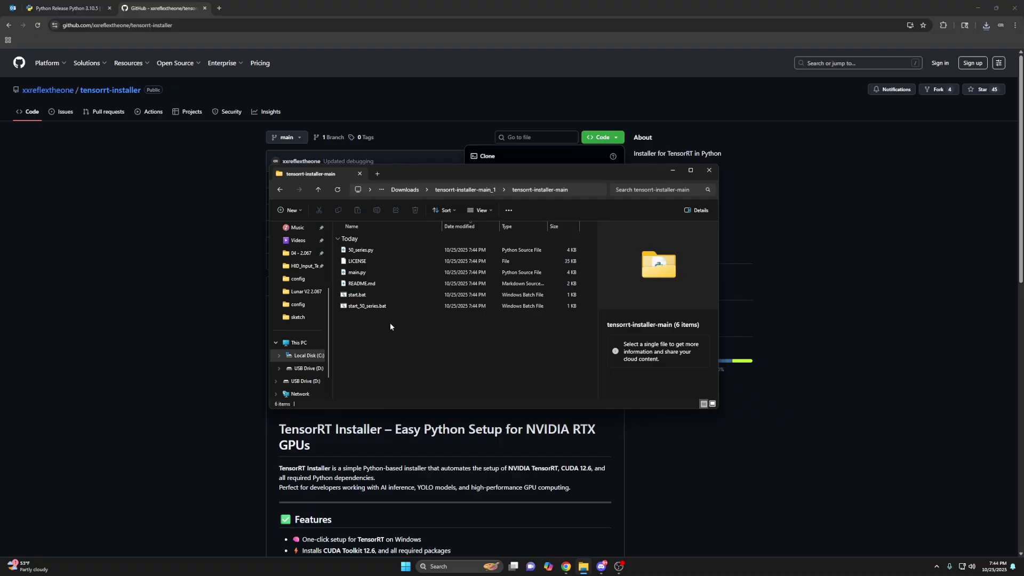
- Run the start.bat script rather than the 50-series one, accepting the security warning
click(354, 296)
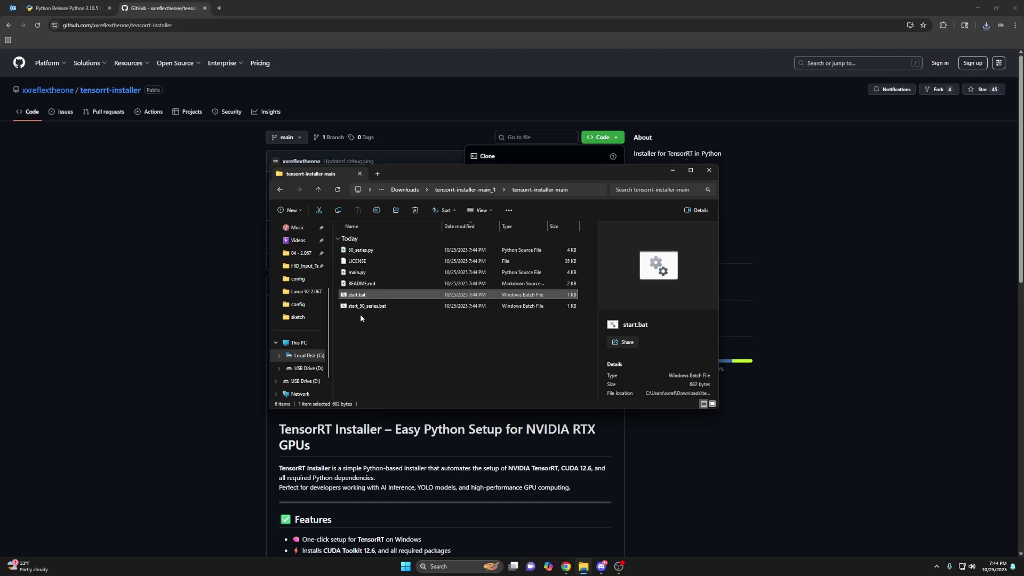
click(372, 308)
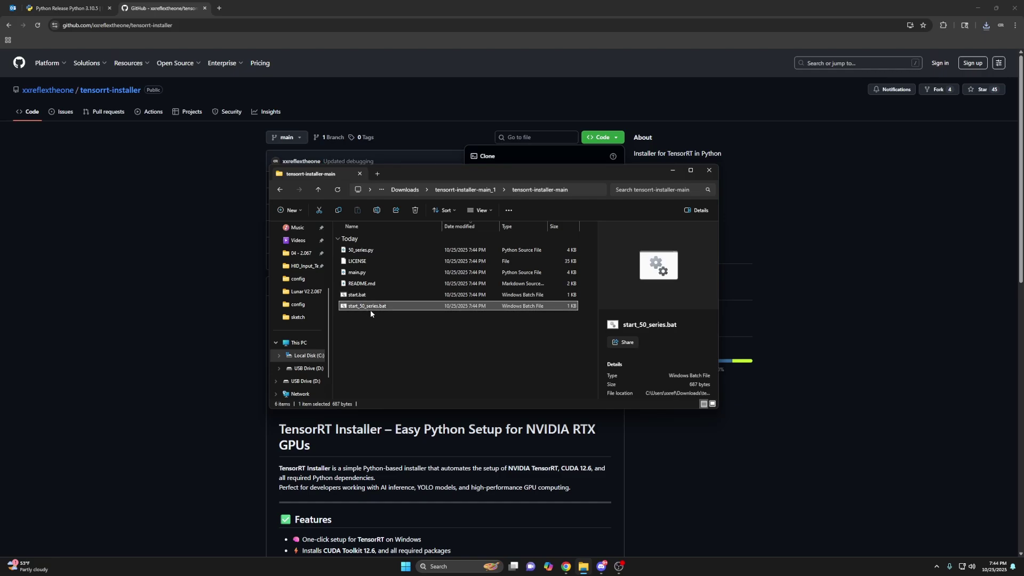
double_click(371, 297)
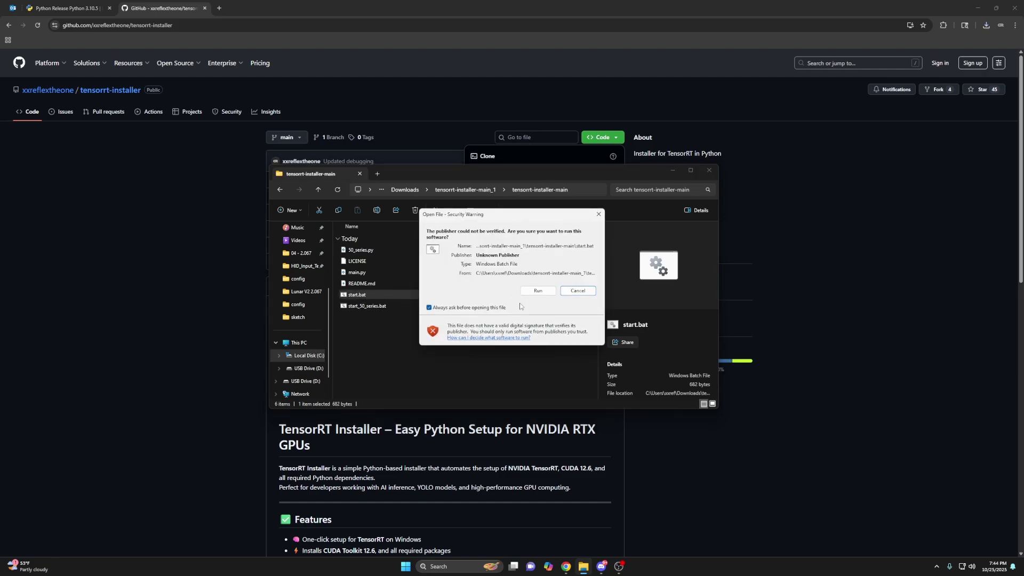
click(537, 292)
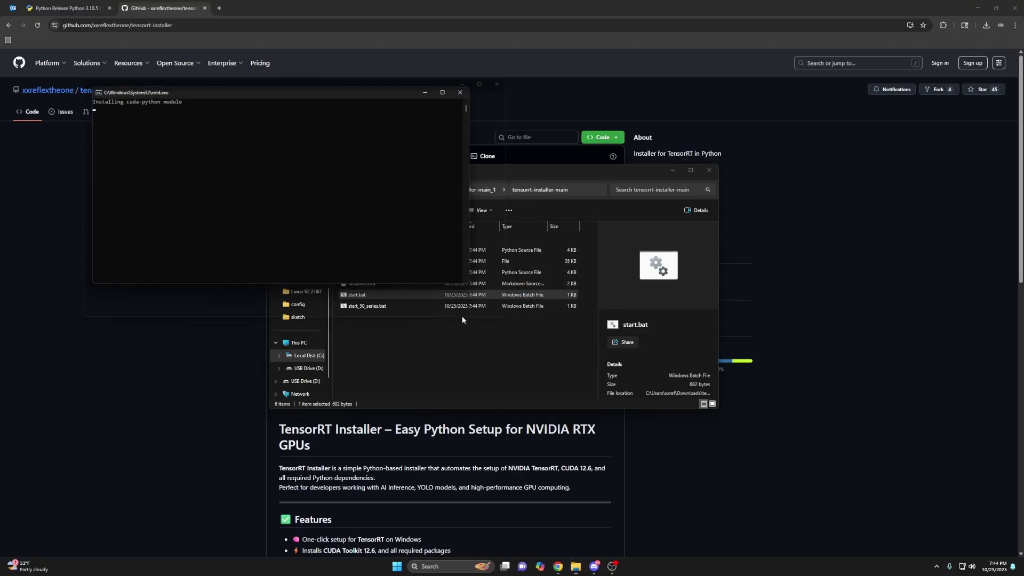
drag(209, 89, 248, 113)
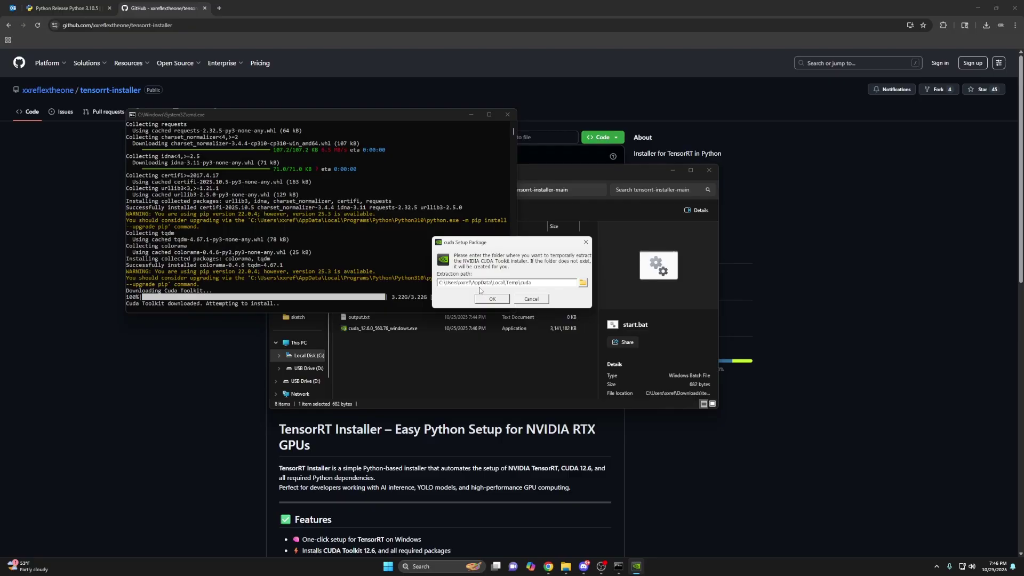
- Extract the CUDA 12.6 setup to its default path, accept the license agreement, and choose the Custom (Advanced) installation
click(492, 300)
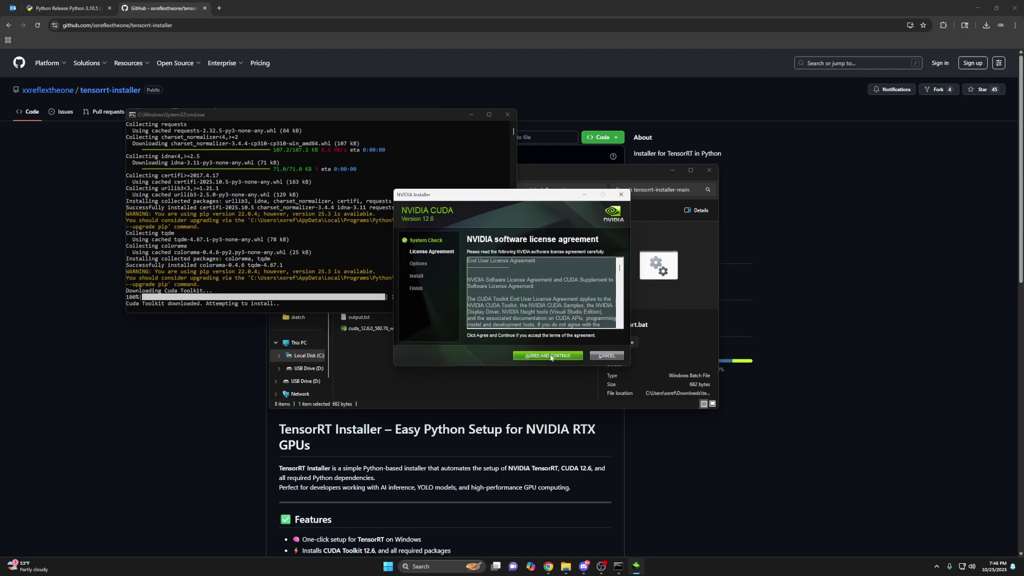
click(539, 360)
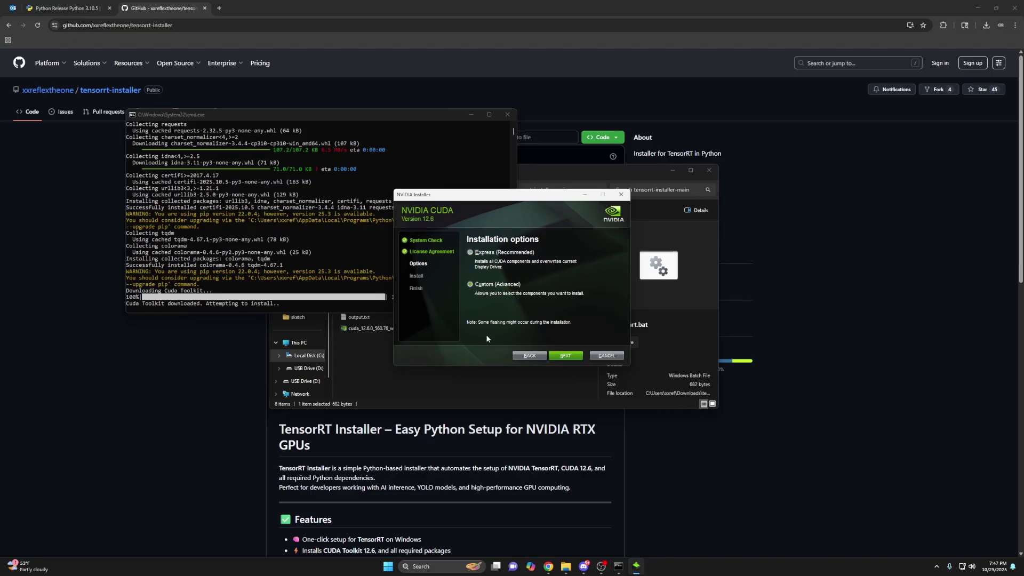
click(558, 353)
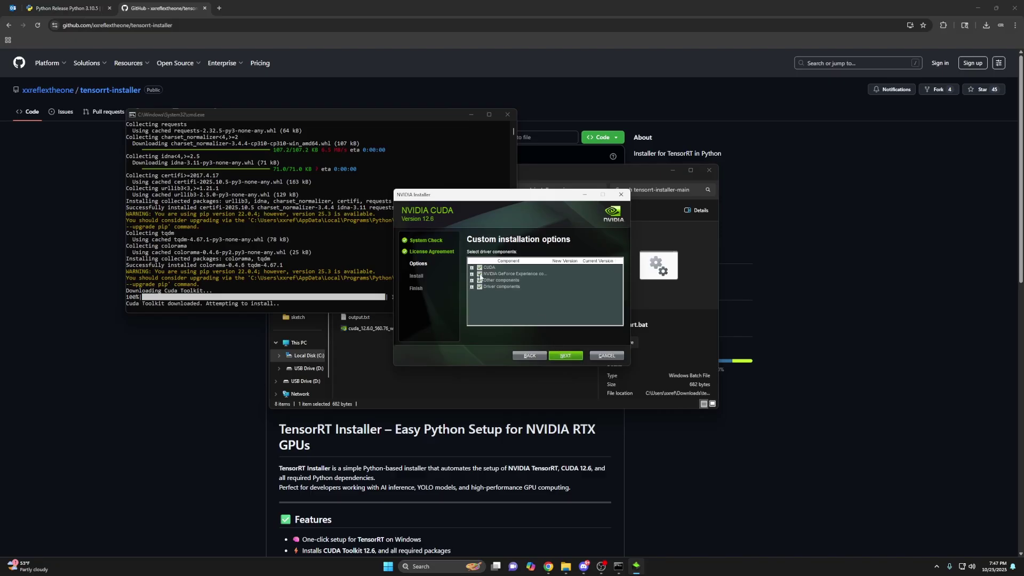
- Leave Documentation out of the selected CUDA components and start the CUDA 12.6 installation
click(471, 268)
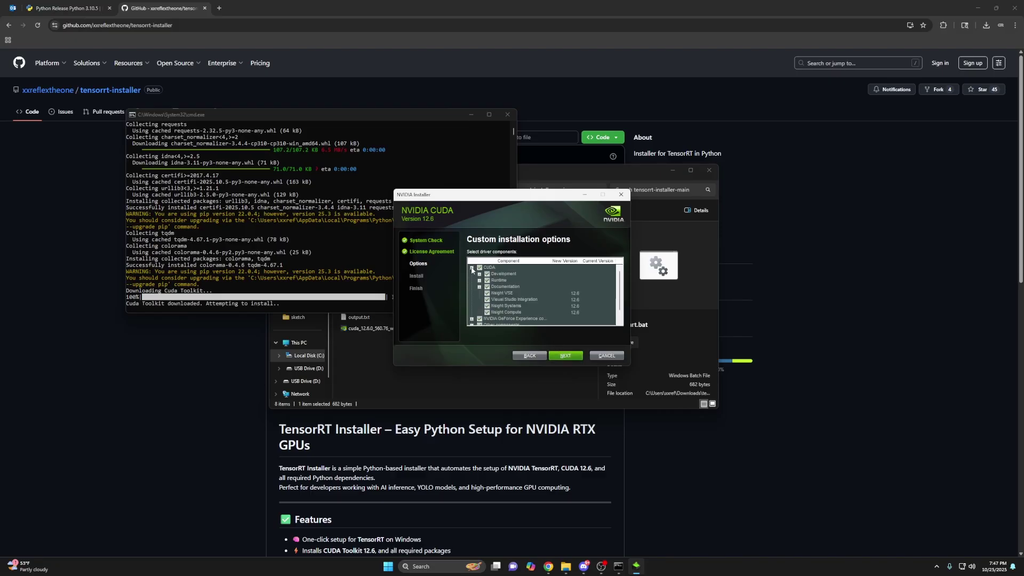
click(494, 299)
click(564, 357)
click(564, 356)
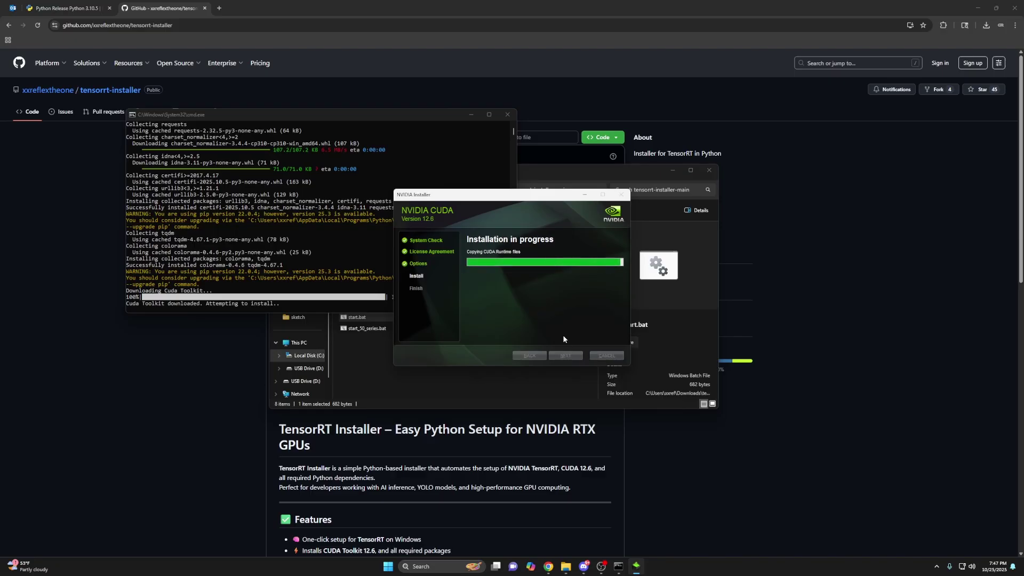
- Close the NVIDIA installer and, once the TensorRT script is done, its console window
click(605, 357)
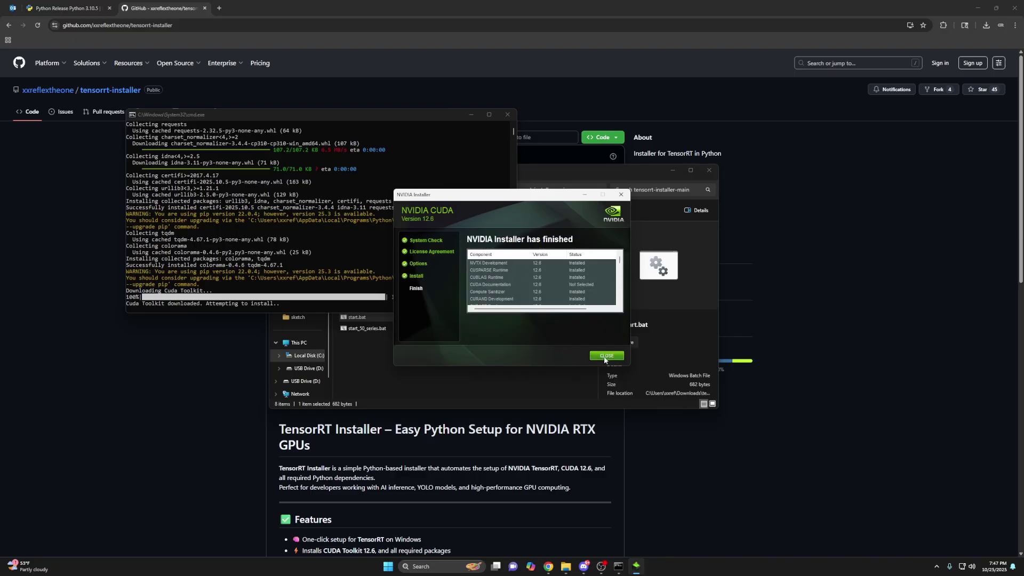
click(606, 355)
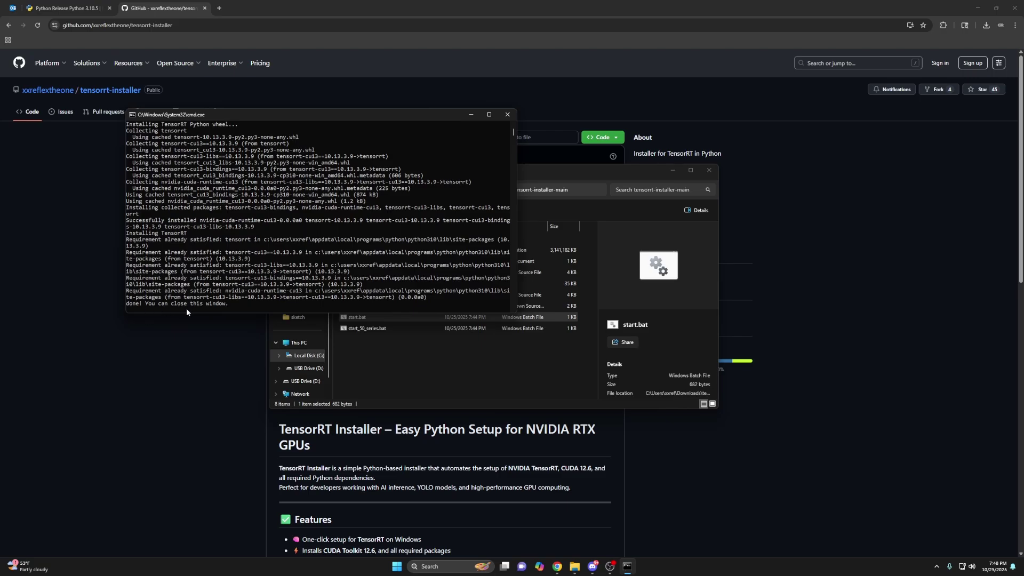
click(507, 114)
click(363, 319)
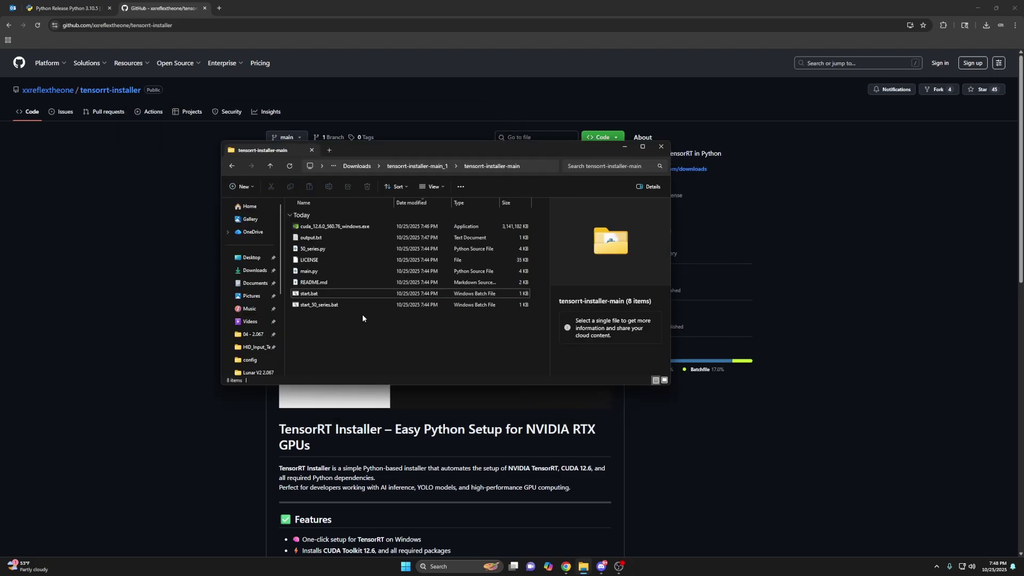
- Open pytorch.org in a new browser tab and go to its Get Started page with the local install selector
drag(442, 150, 465, 158)
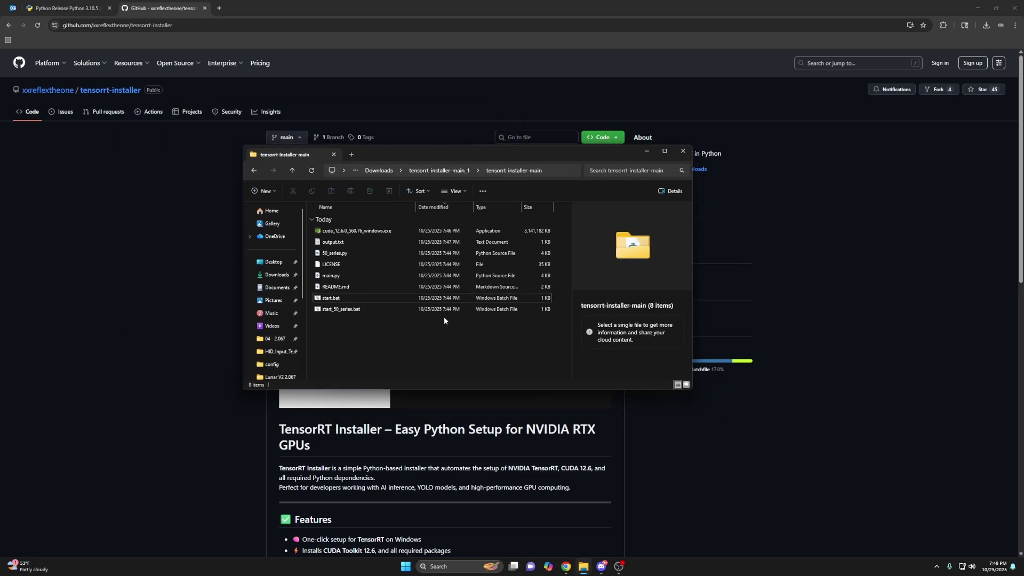
click(220, 10)
text(py)
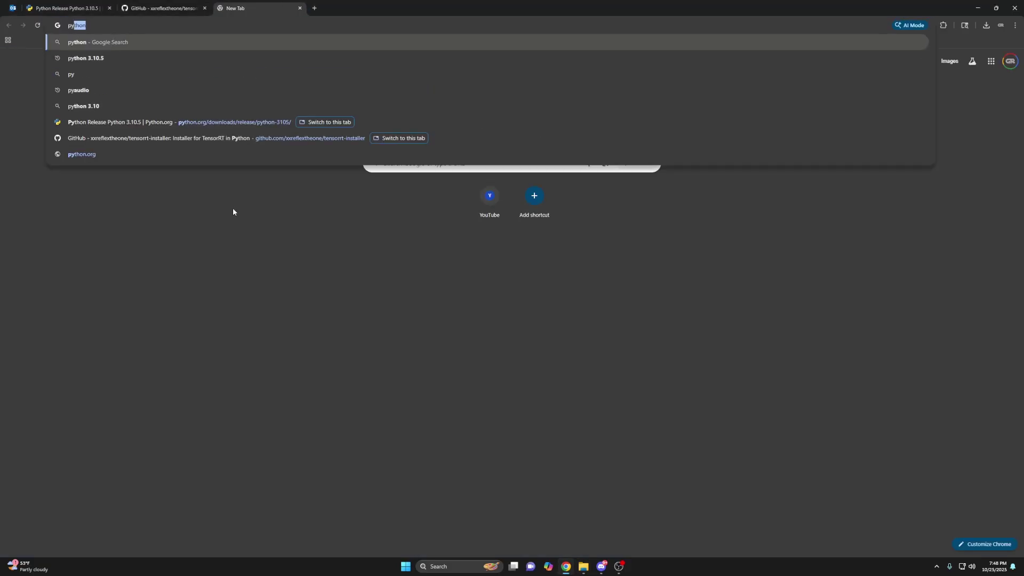
text(torch)
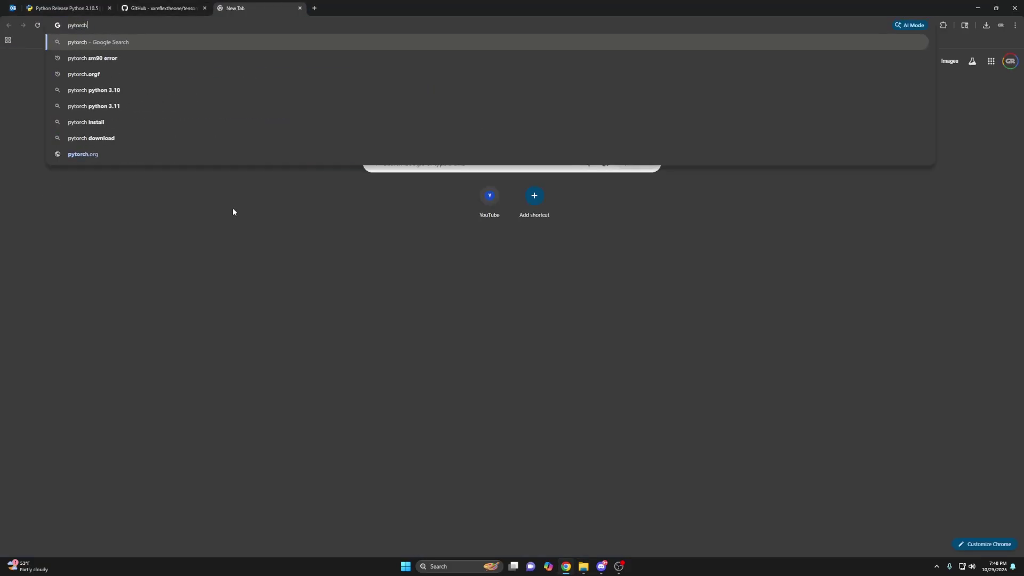
text(.org)
key(Return)
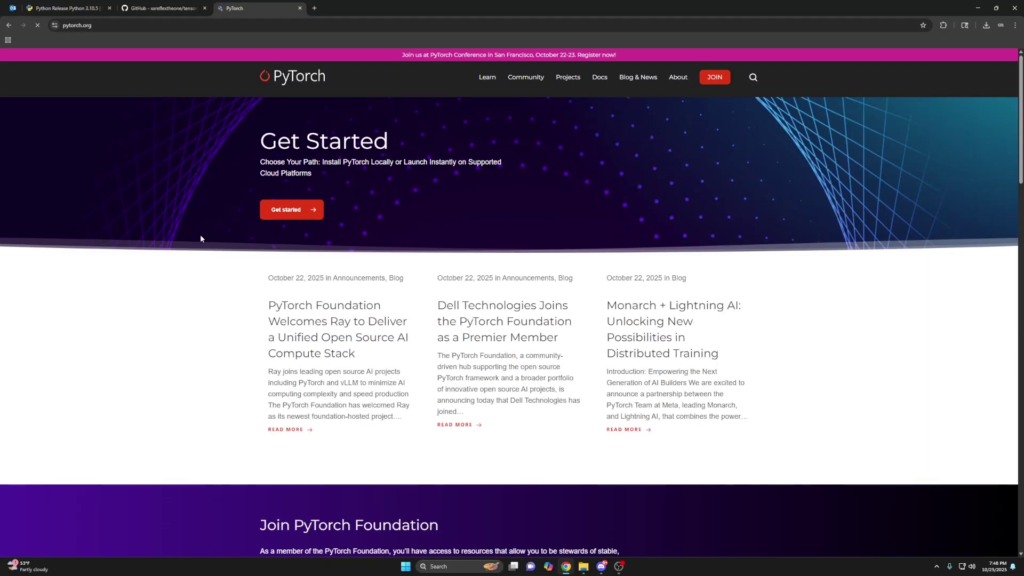
click(288, 209)
scroll(336, 312, down, 3)
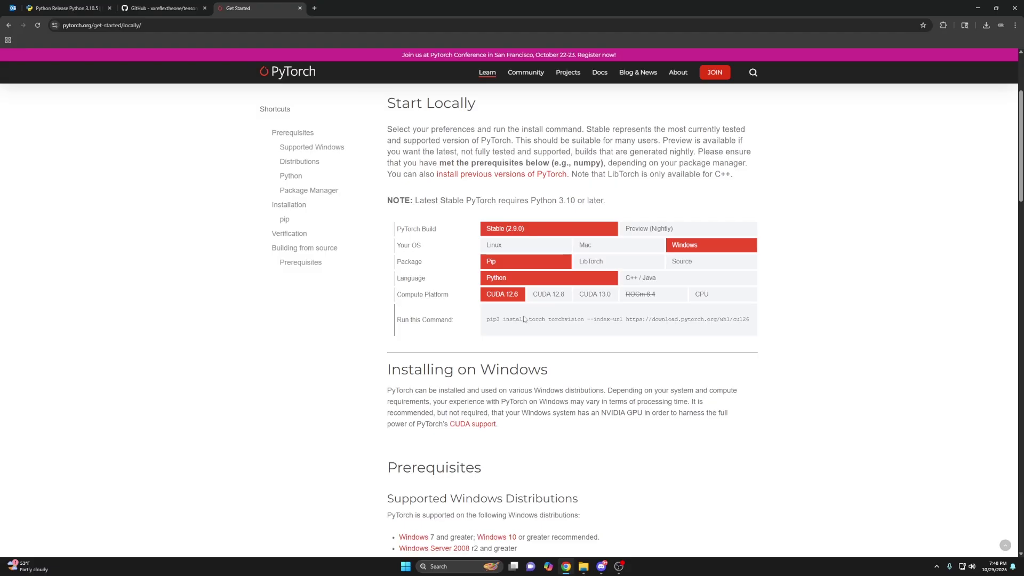
- Choose CUDA 12.6 as the PyTorch compute platform and copy the generated pip3 install command
click(548, 294)
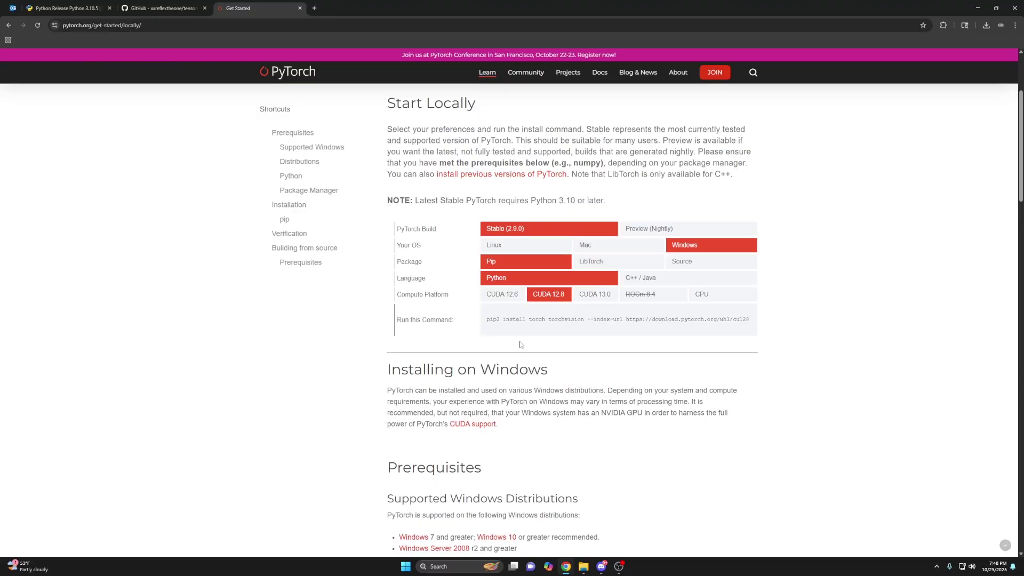
click(495, 295)
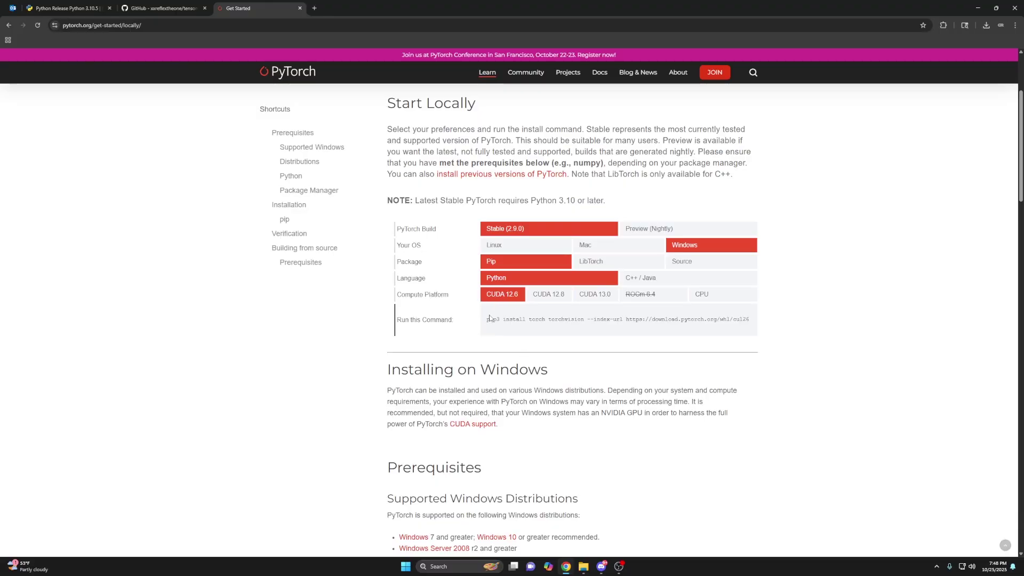
drag(486, 319, 750, 319)
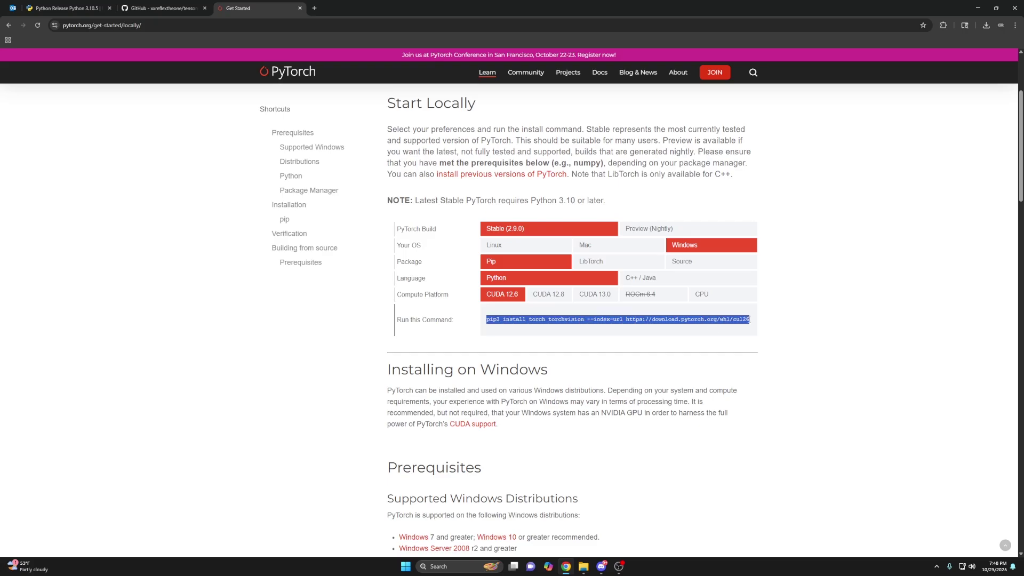
right_click(580, 319)
click(595, 327)
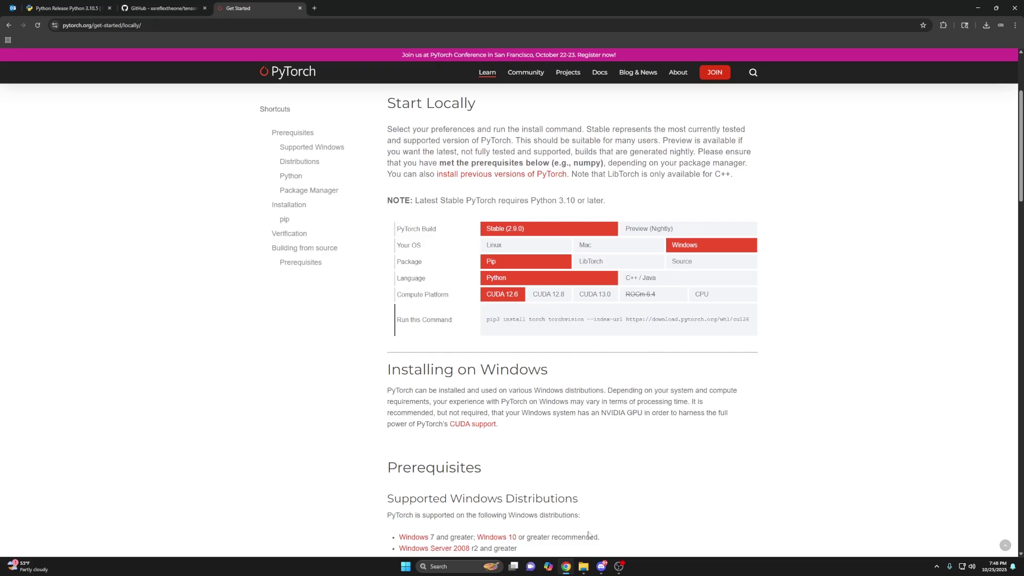
click(448, 567)
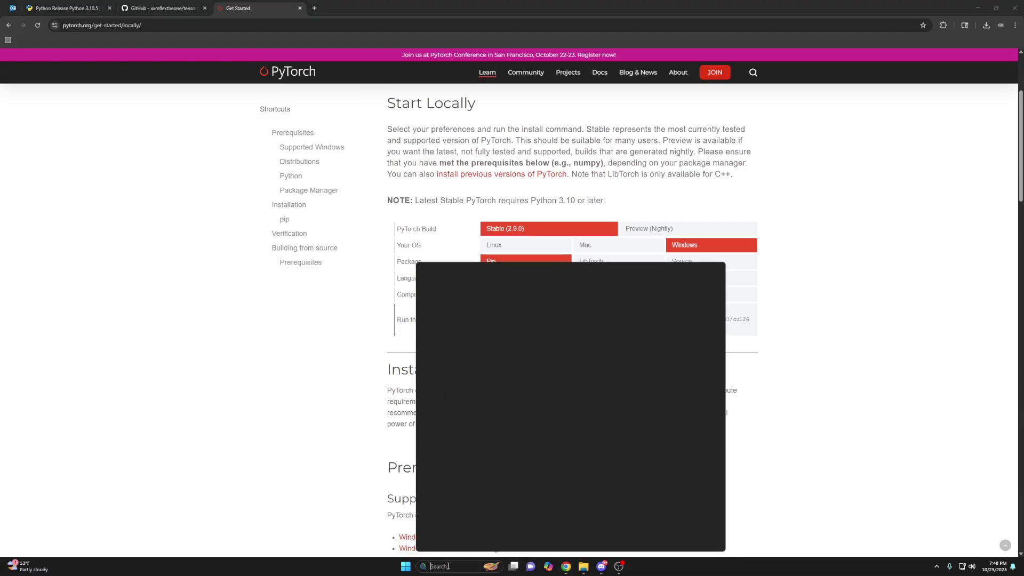
text(cmd)
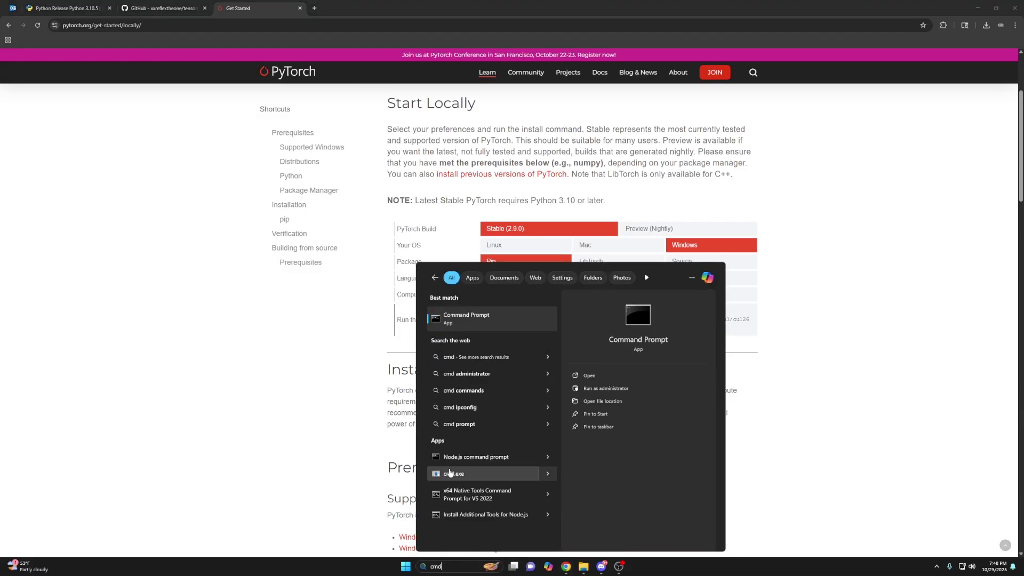
click(461, 321)
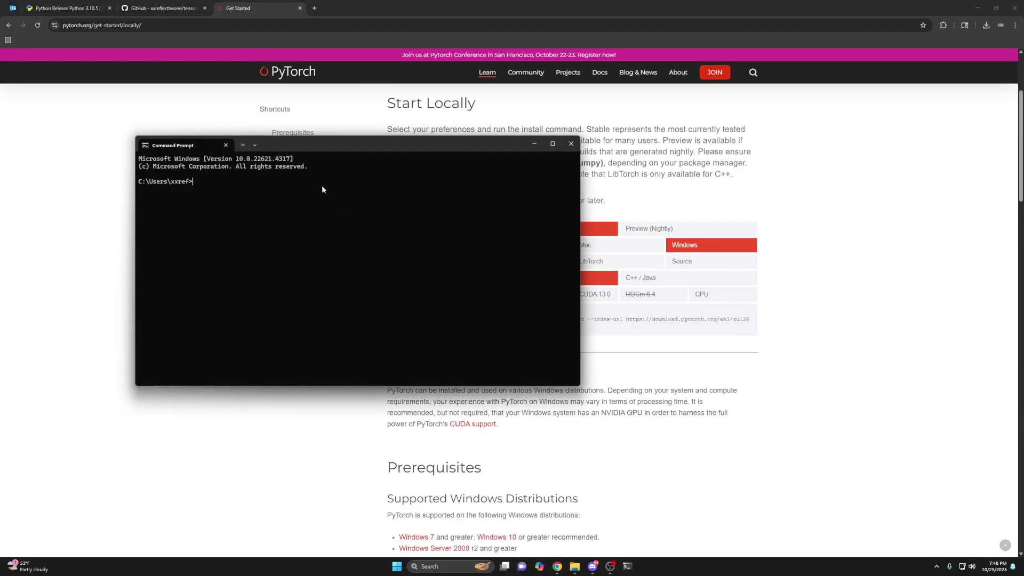
drag(288, 146, 410, 153)
key(ctrl+v)
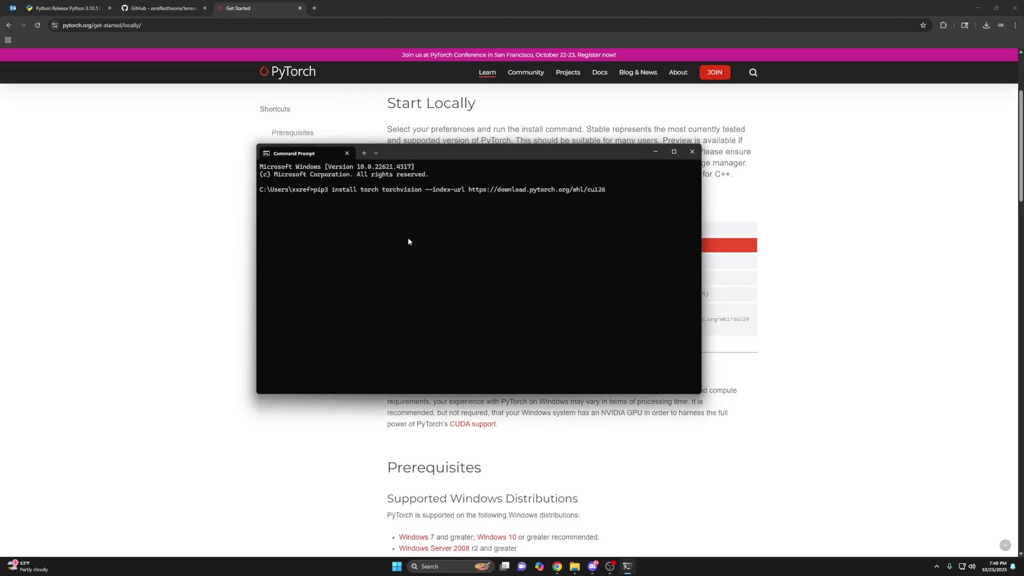
key(Return)
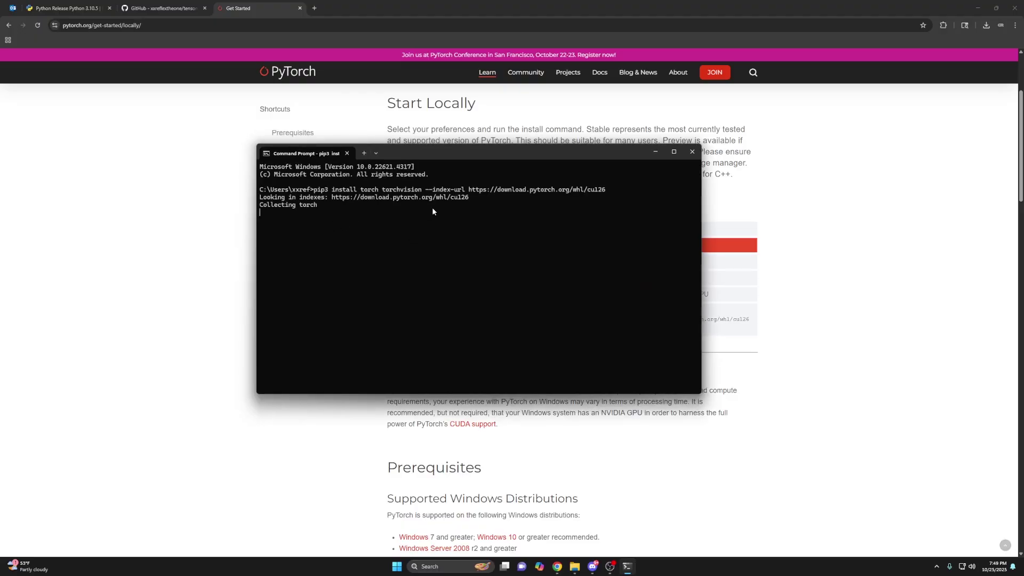
drag(425, 151, 385, 137)
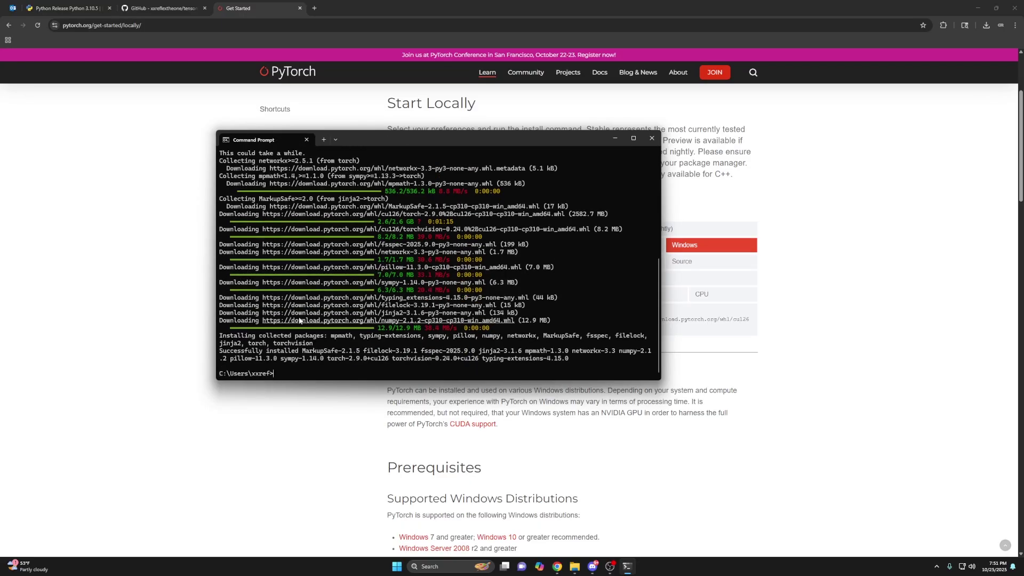
- Close the Command Prompt window once the PyTorch installation is done
triple_click(253, 374)
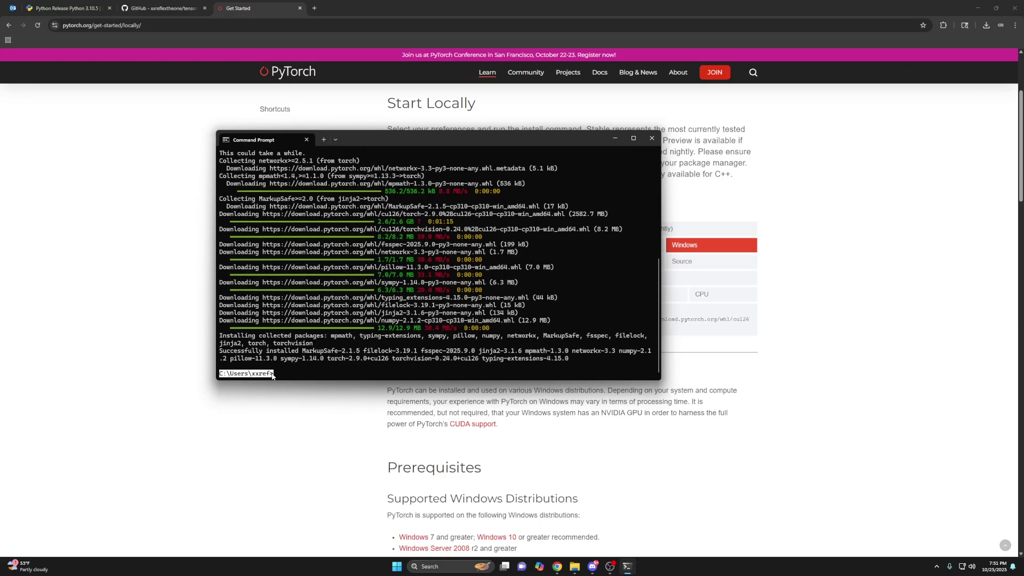
key(ctrl+c)
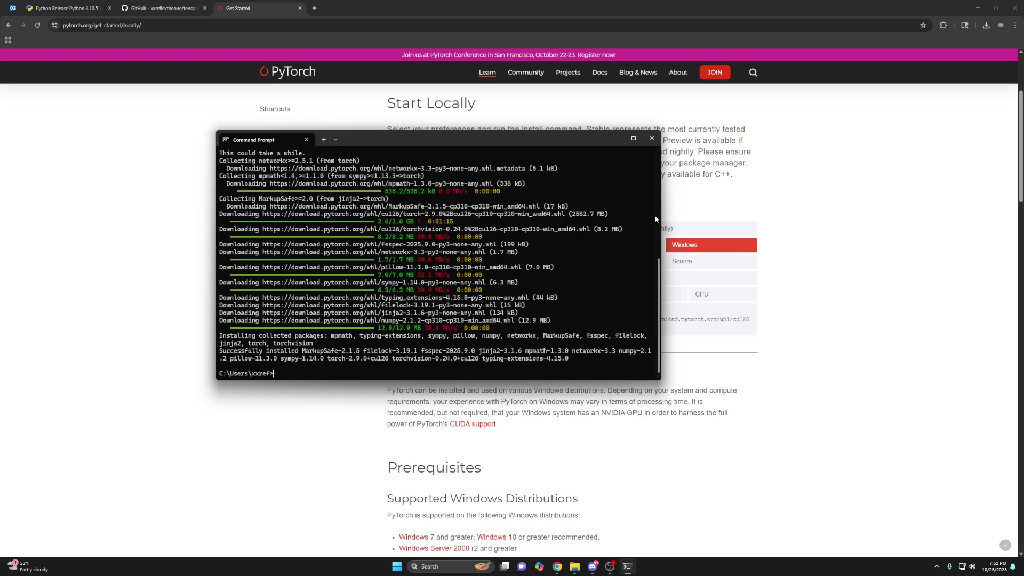
click(651, 138)
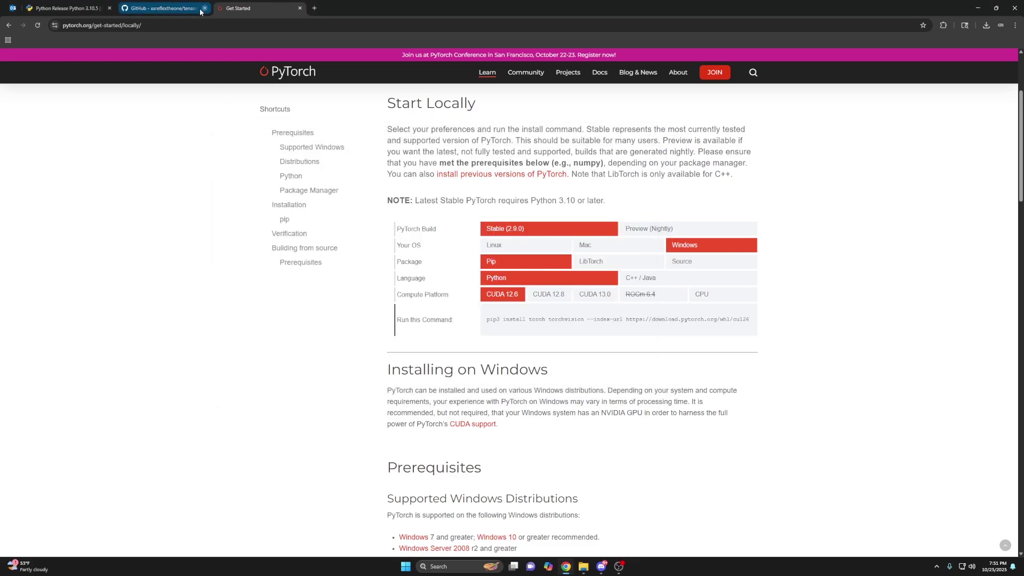
- Open gannonr.com in a new tab and download Lunar V2 2.065 from the account's downloads page
click(315, 8)
text(gannonr.com)
key(Return)
click(710, 77)
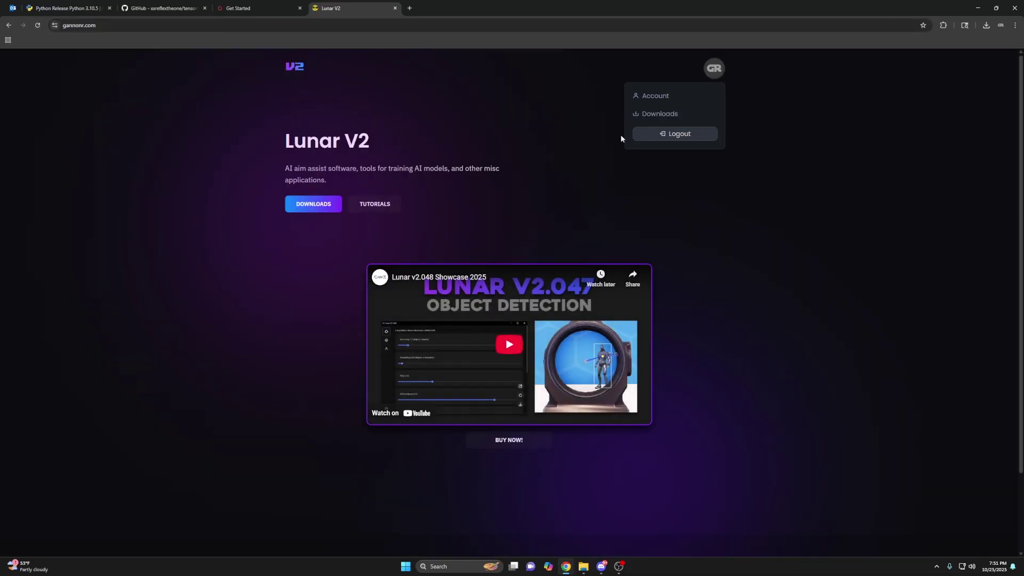
click(654, 114)
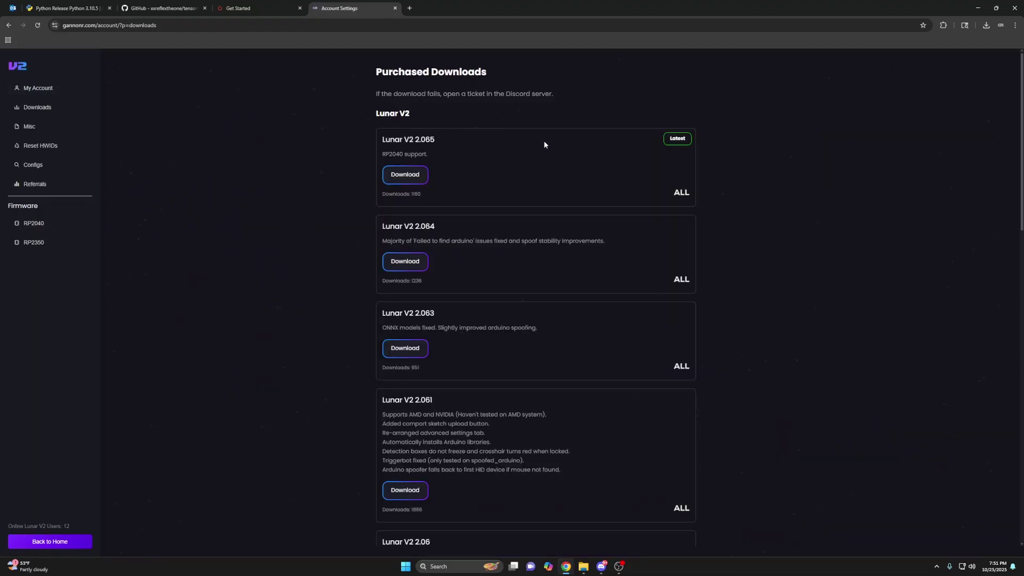
click(407, 176)
- Check the RP2040 firmware section, view Adafruit's Feather RP2040 with USB Type A Host product page, and return to the account page
click(42, 228)
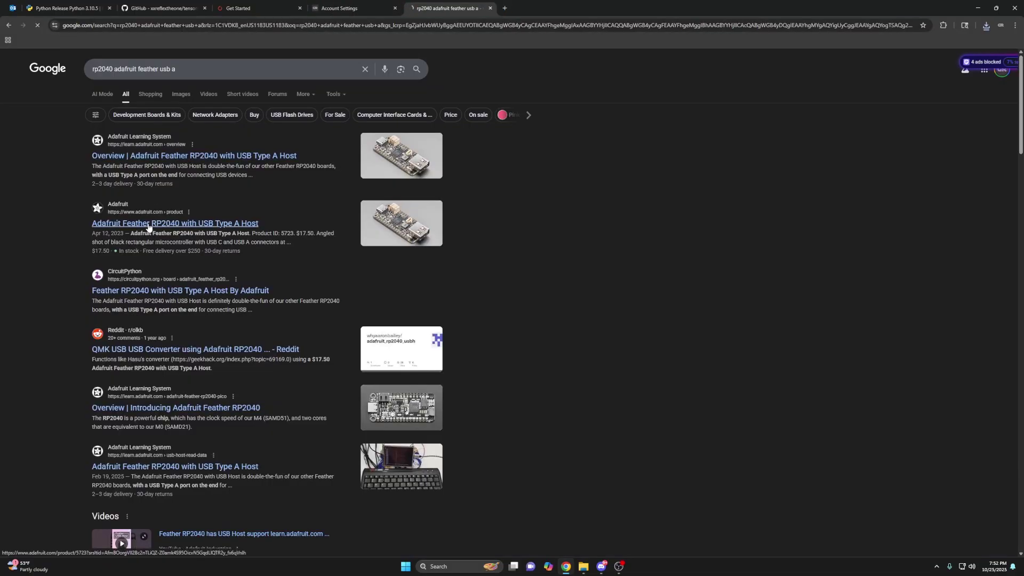
click(137, 224)
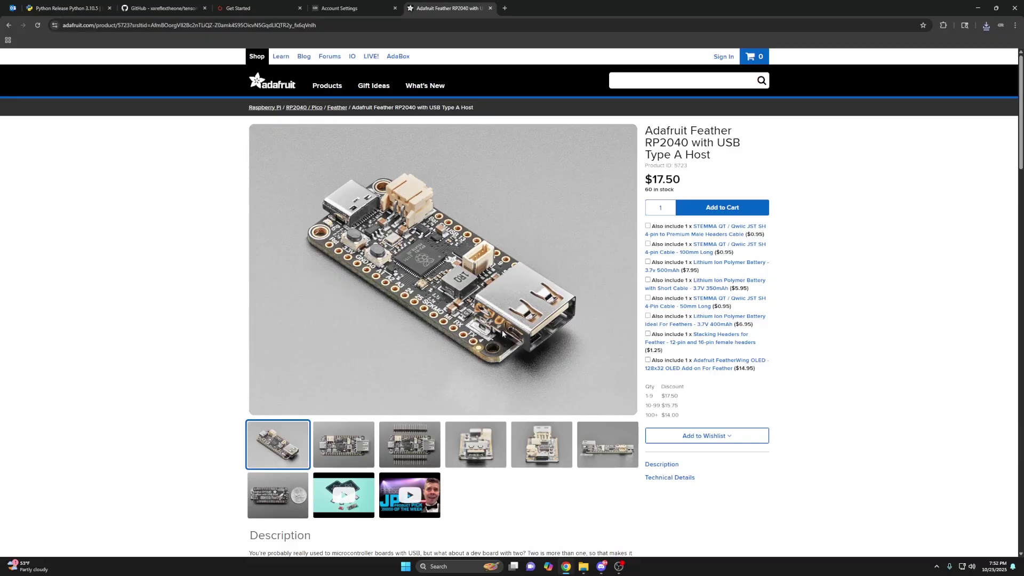
key(ctrl+shift+Tab)
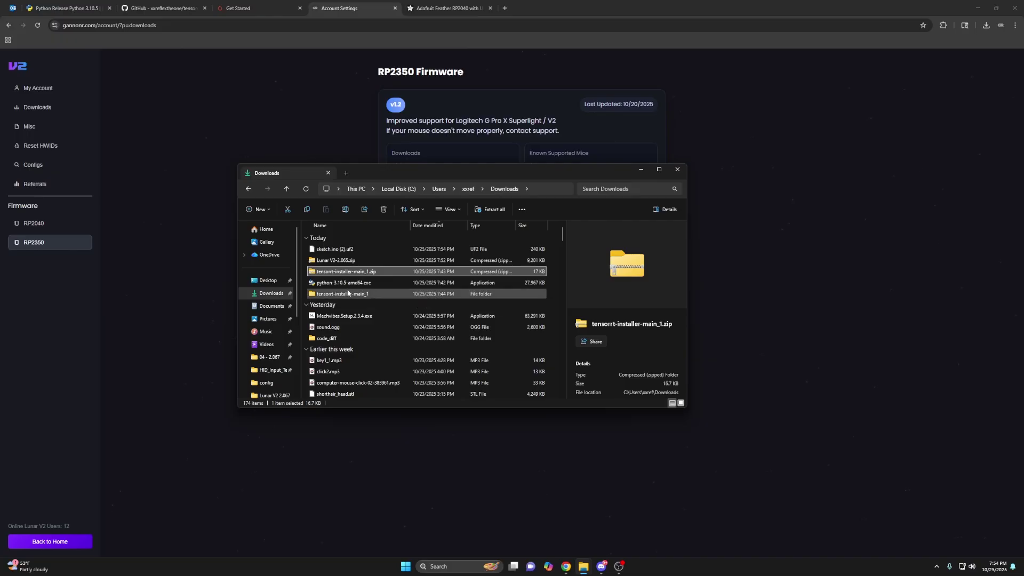
- Delete tensorrt-installer-main_1.zip, the tensorrt-installer-main_1 folder and python-3.10.5-amd64.exe from Downloads
ctrl+click(347, 294)
right_click(424, 292)
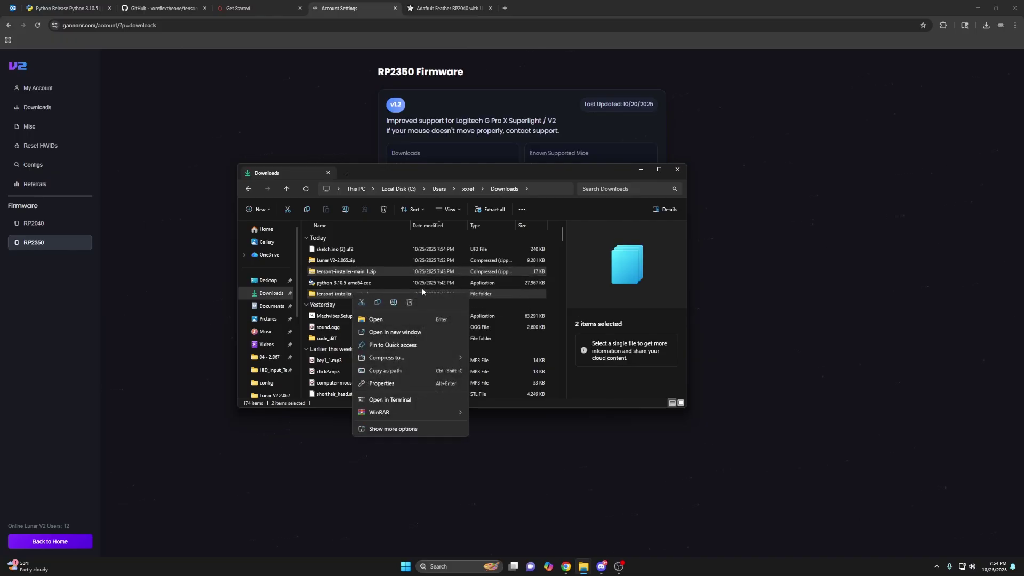
click(409, 302)
click(346, 272)
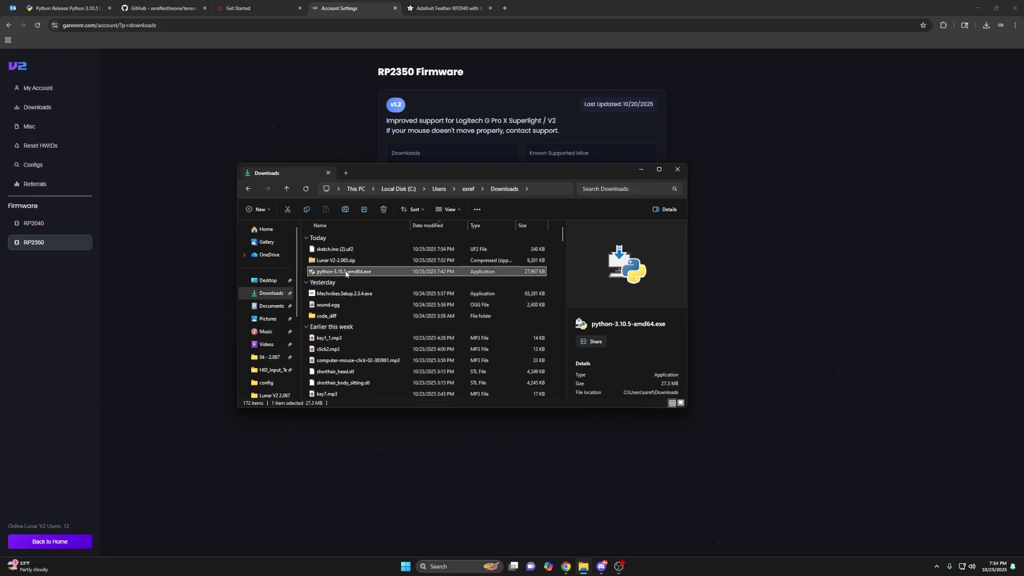
right_click(345, 273)
click(419, 282)
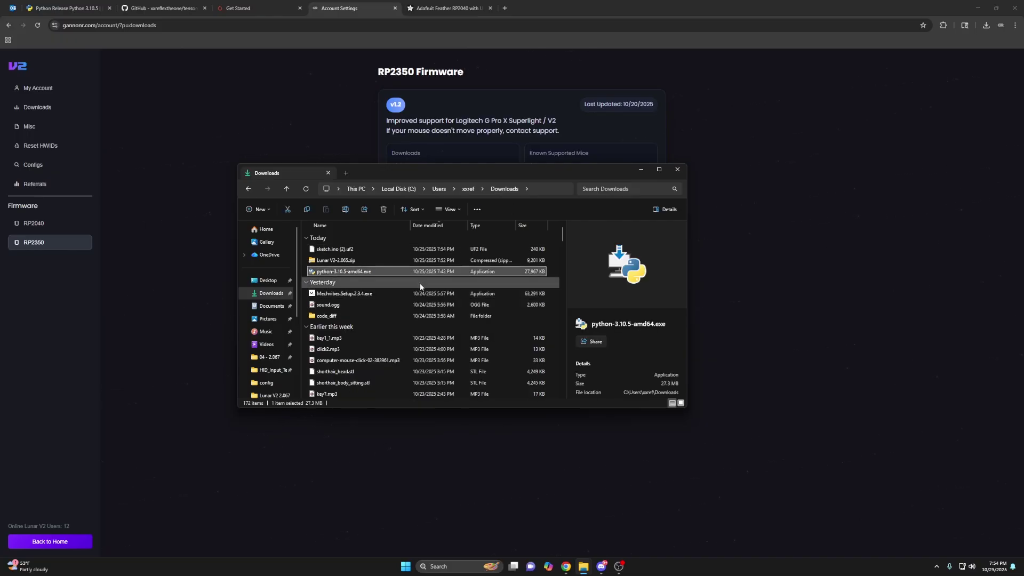
- Arrange the Downloads and RP2350 drive windows side by side and copy sketch.ino (2).uf2 onto the RP2350 drive
click(337, 262)
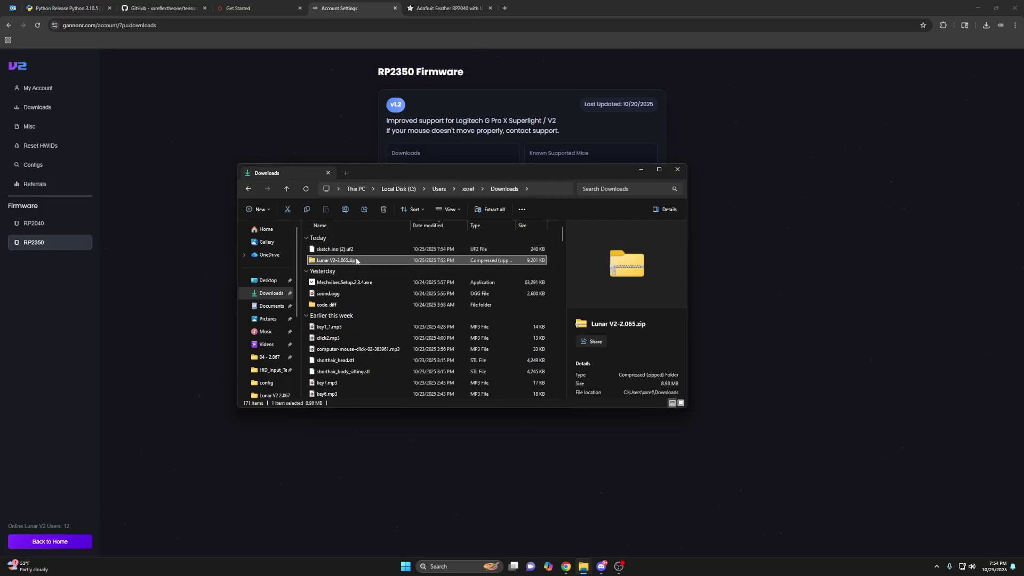
right_click(357, 258)
click(339, 249)
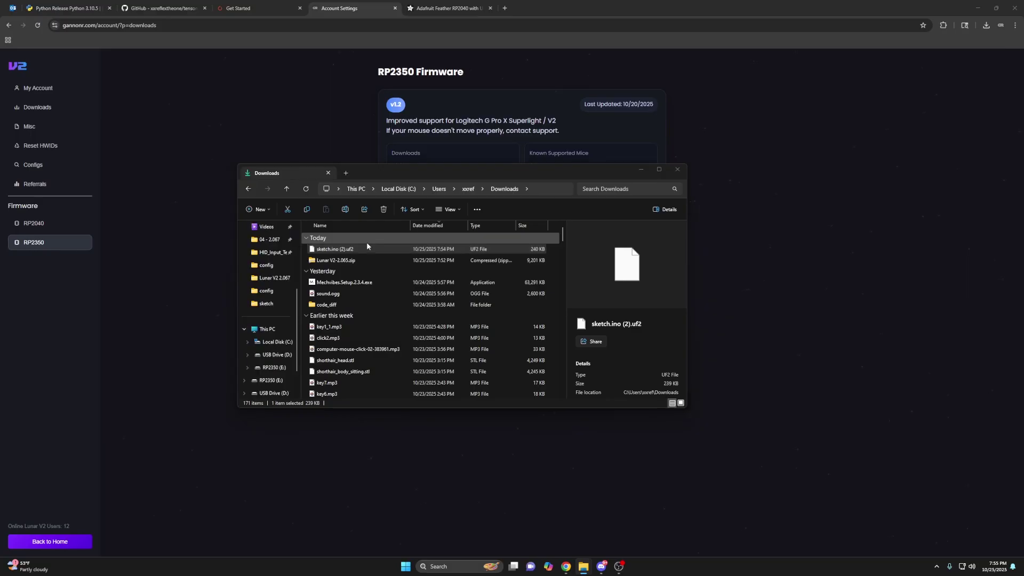
drag(427, 186, 714, 182)
drag(460, 175, 367, 170)
drag(800, 180, 775, 173)
mouse_move(251, 244)
mouse_down()
mouse_move(569, 296)
mouse_move(683, 286)
mouse_up()
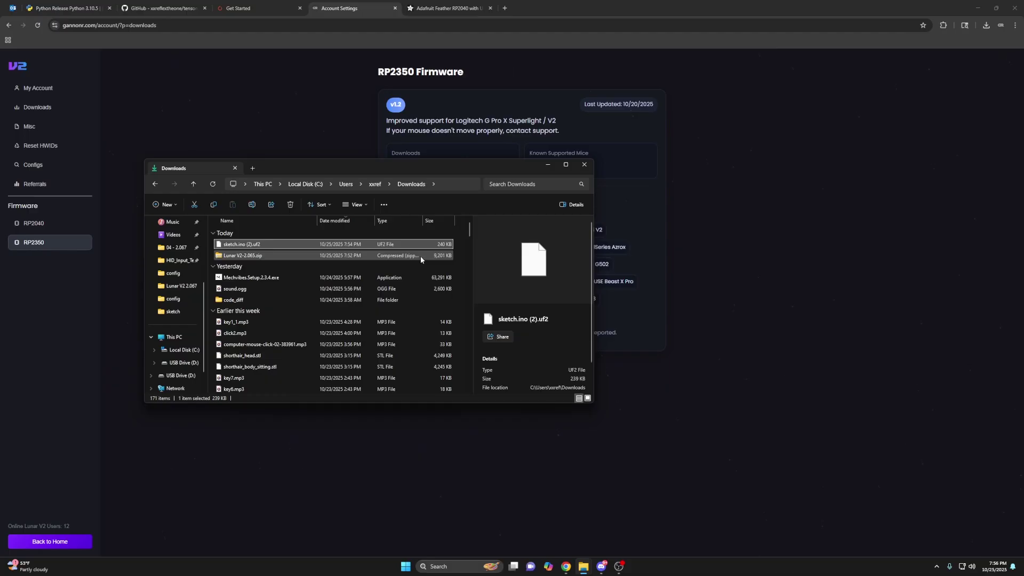
- Delete the sketch.ino (2).uf2 firmware file from the Downloads folder
drag(323, 165, 391, 165)
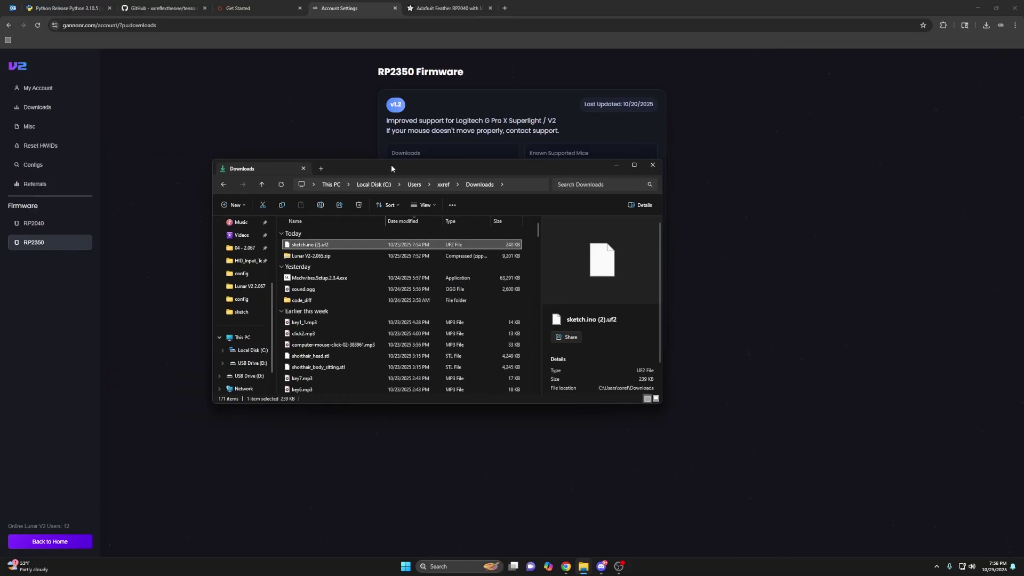
right_click(334, 246)
click(404, 256)
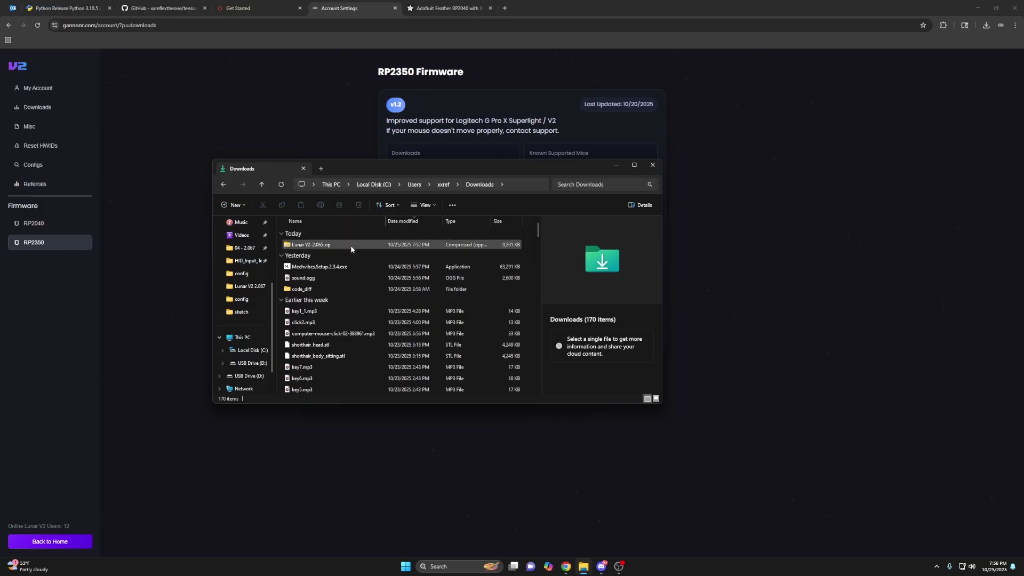
right_click(343, 244)
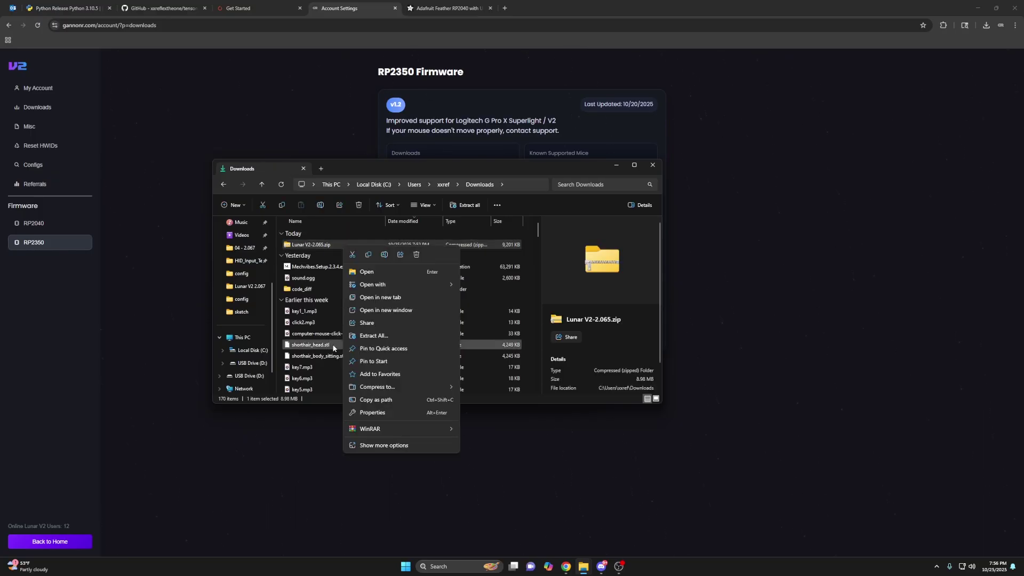
click(376, 336)
click(579, 359)
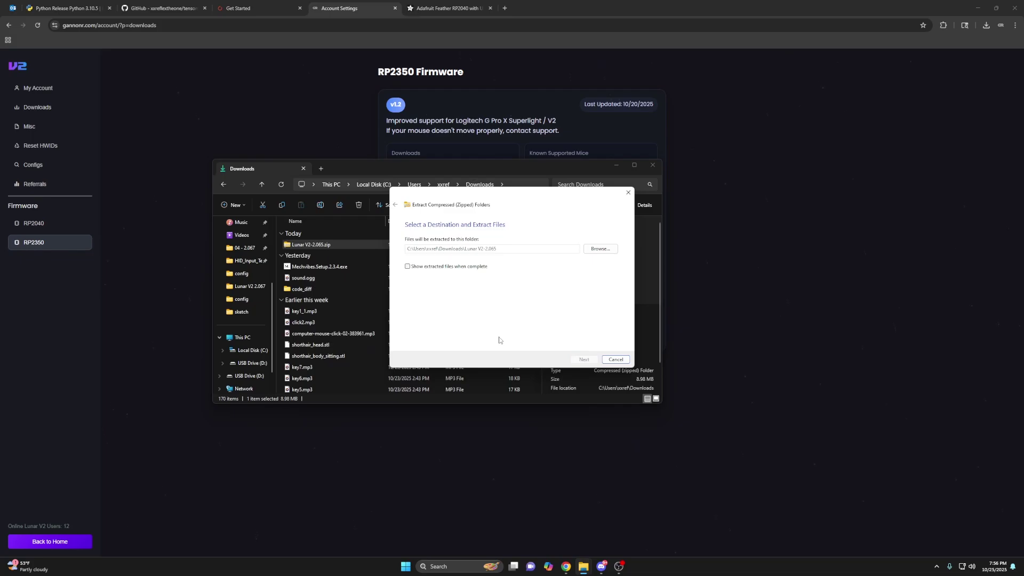
click(592, 175)
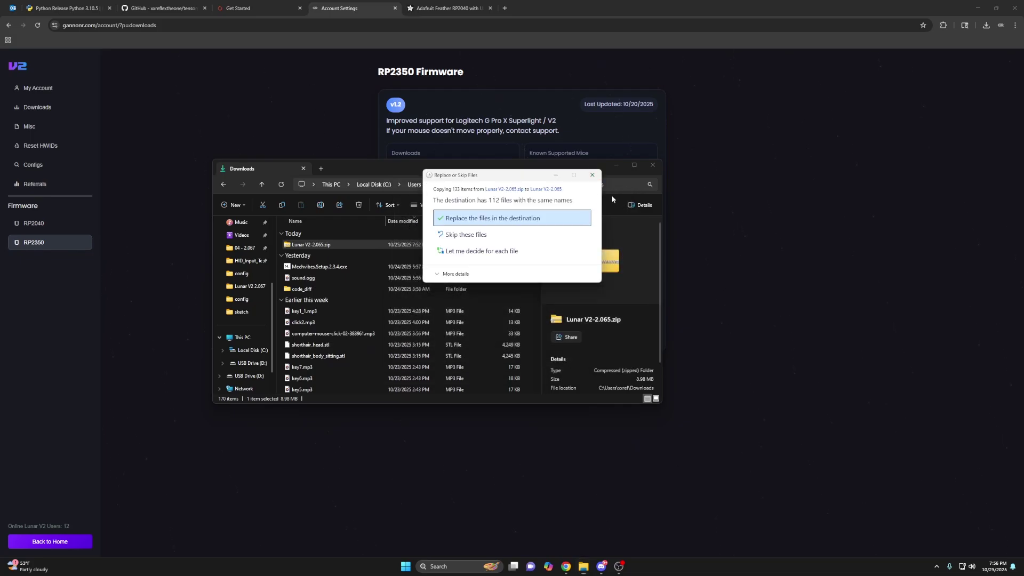
- Rename the Lunar V2-2.065.zip archive to Lunar V2-2.065_1.zip and extract it into the Downloads folder
right_click(308, 244)
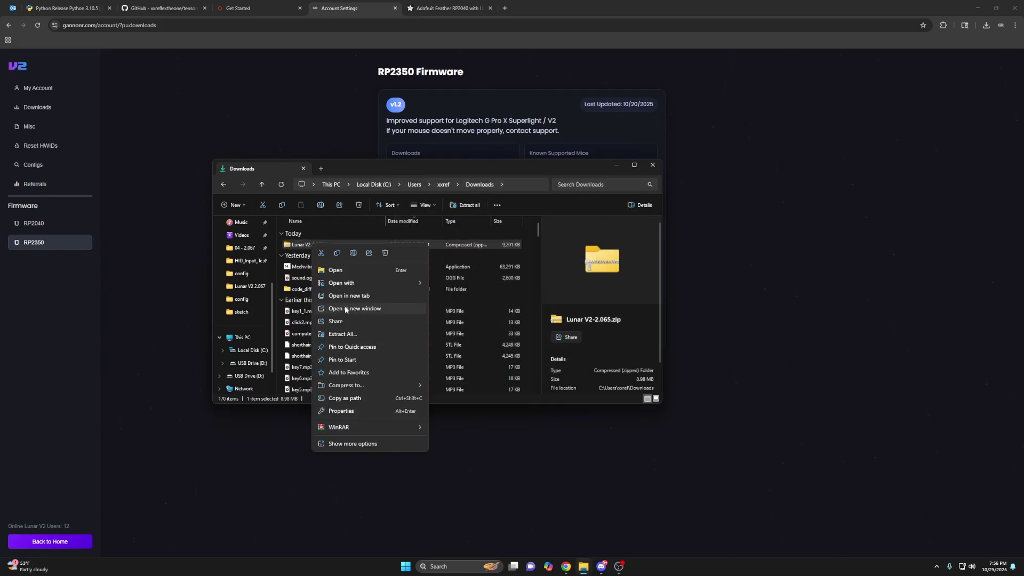
click(307, 247)
click(306, 244)
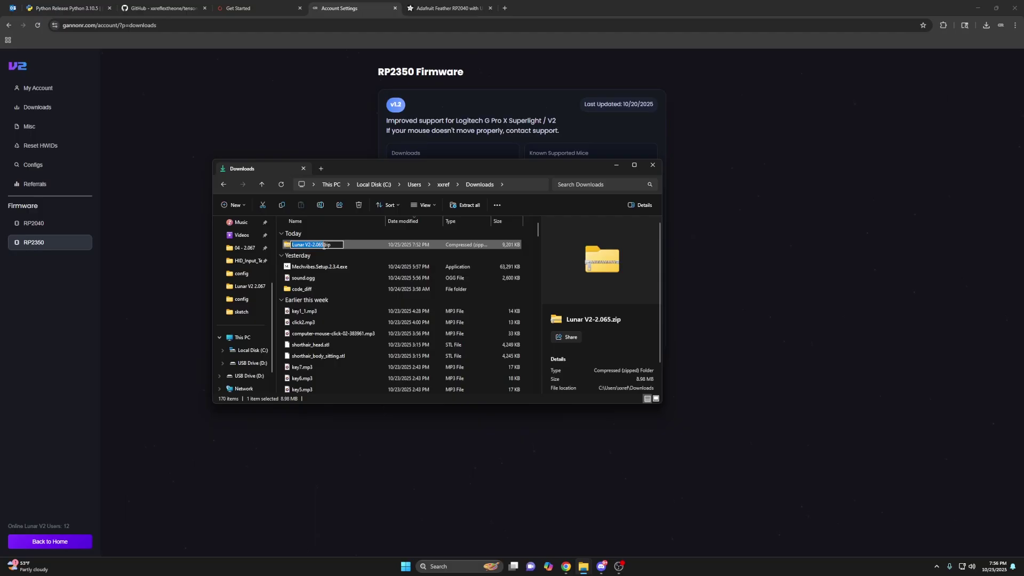
text(_1)
key(Return)
right_click(386, 244)
click(419, 334)
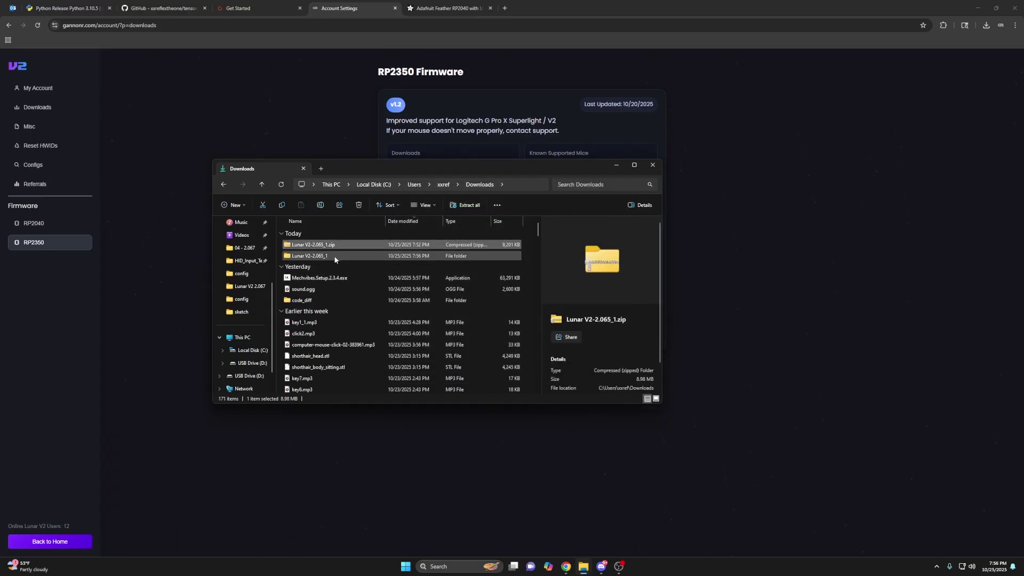
- Run install_requirements.bat from the extracted Lunar V2 2.065 folder and arrange the console and folder windows side by side
double_click(316, 245)
drag(364, 166, 422, 167)
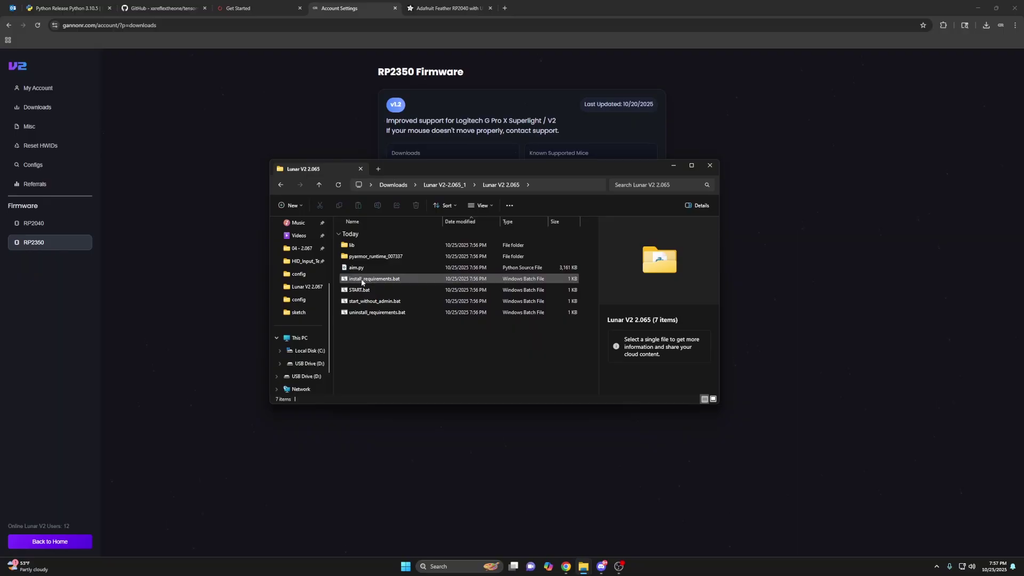
double_click(401, 280)
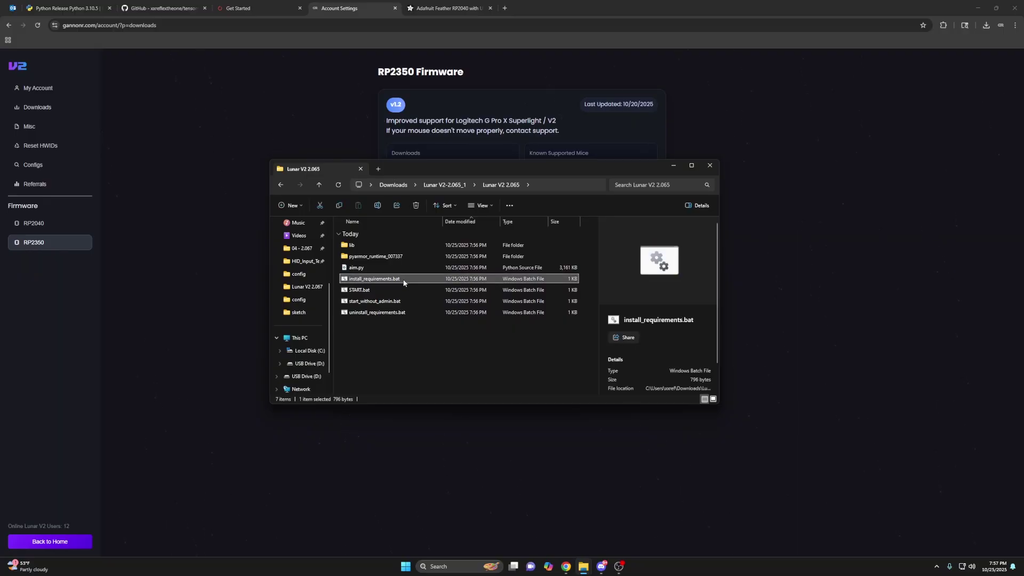
click(544, 292)
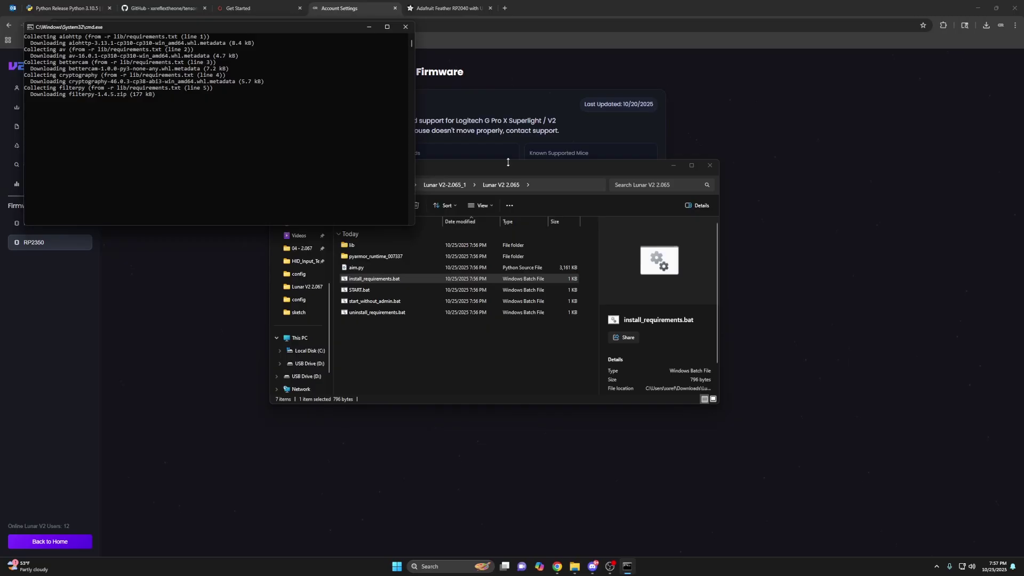
drag(494, 170, 632, 132)
drag(261, 25, 271, 130)
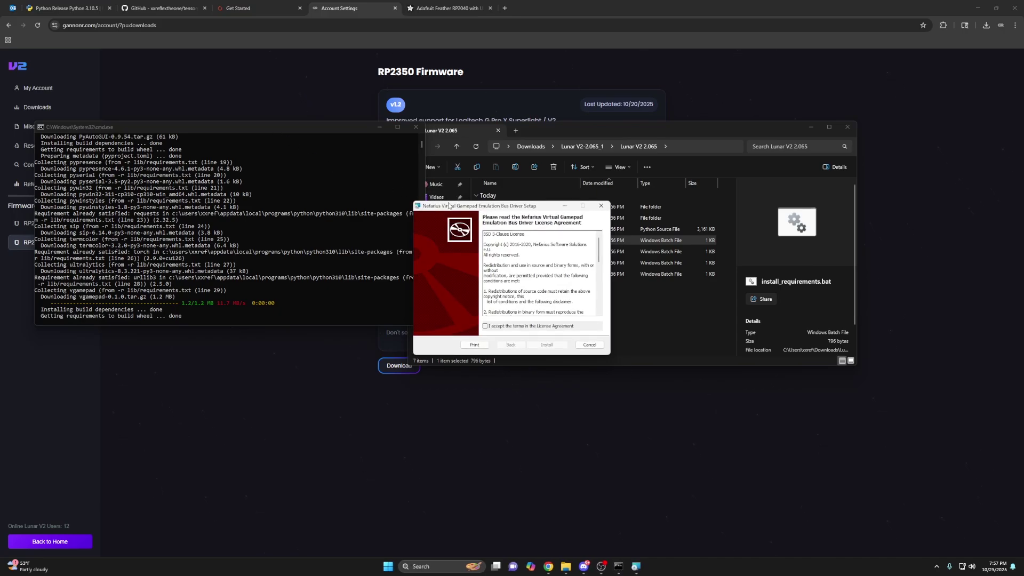
- Cancel the Nefarius Virtual Gamepad Emulation Bus Driver setup and close the console once the requirements are installed
drag(453, 207, 375, 194)
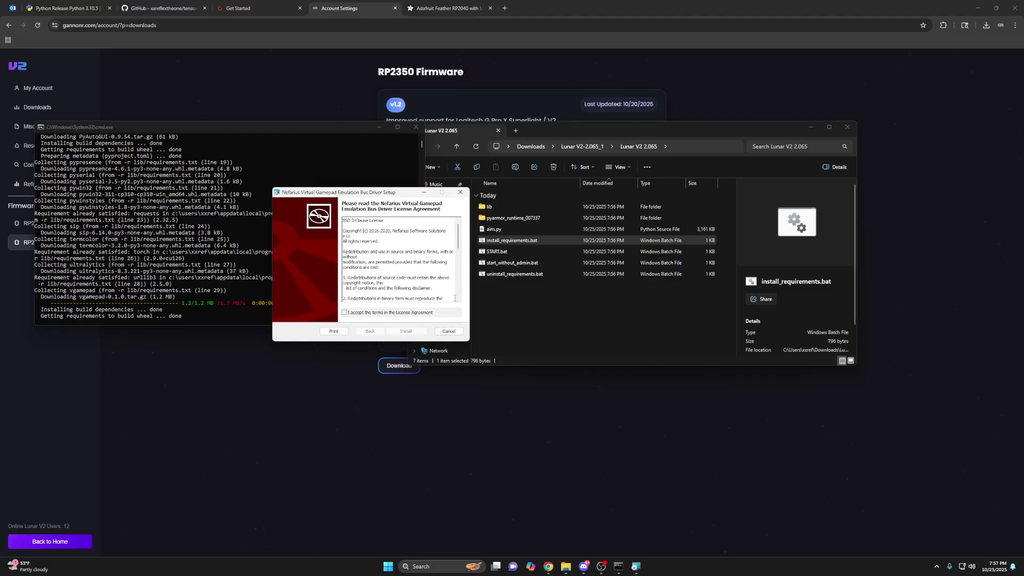
click(449, 331)
click(502, 296)
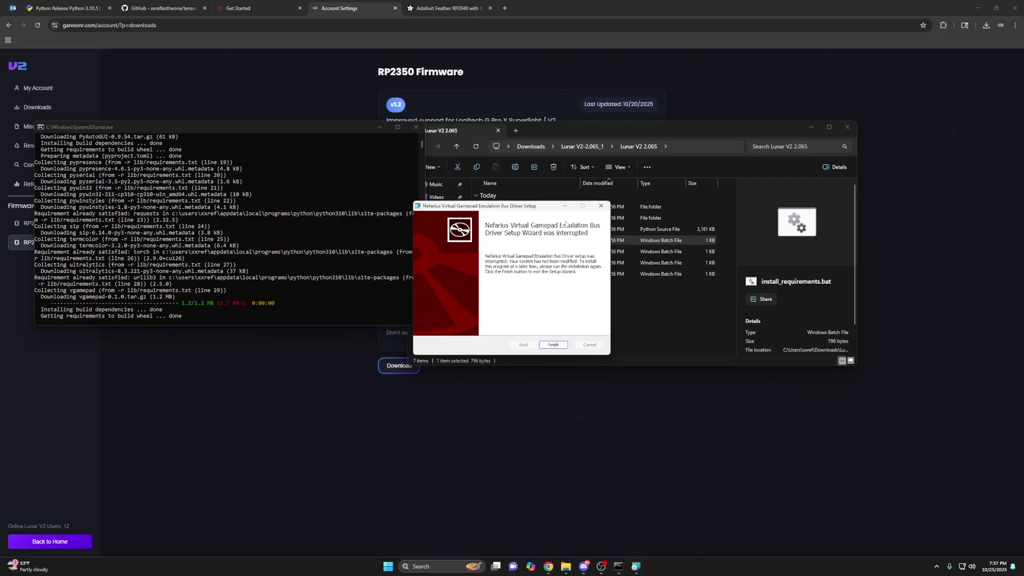
click(602, 206)
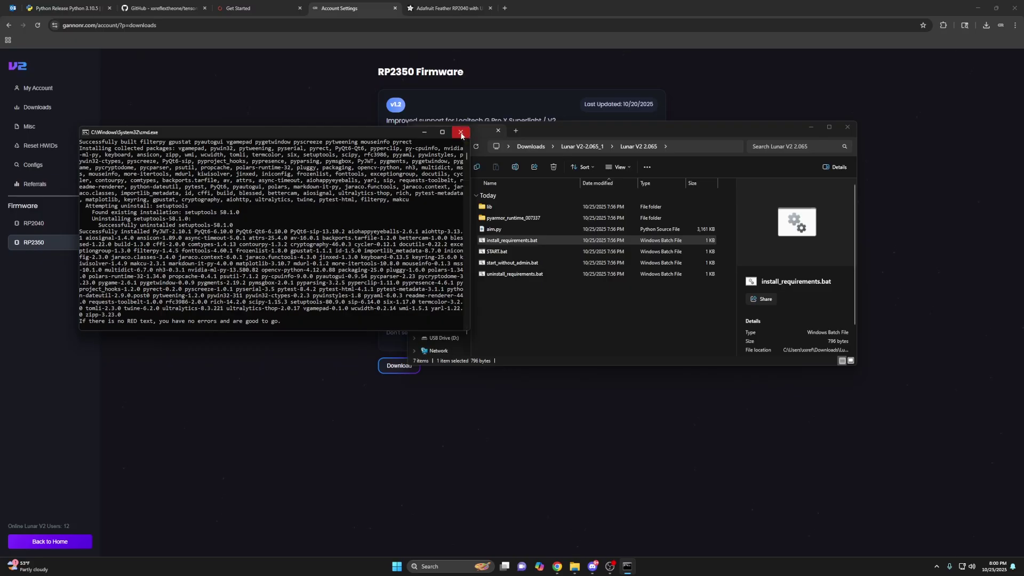
click(461, 136)
- Open the model folder inside lib, reversing the date-modified sort order of lib on the way
drag(693, 127, 512, 130)
click(413, 320)
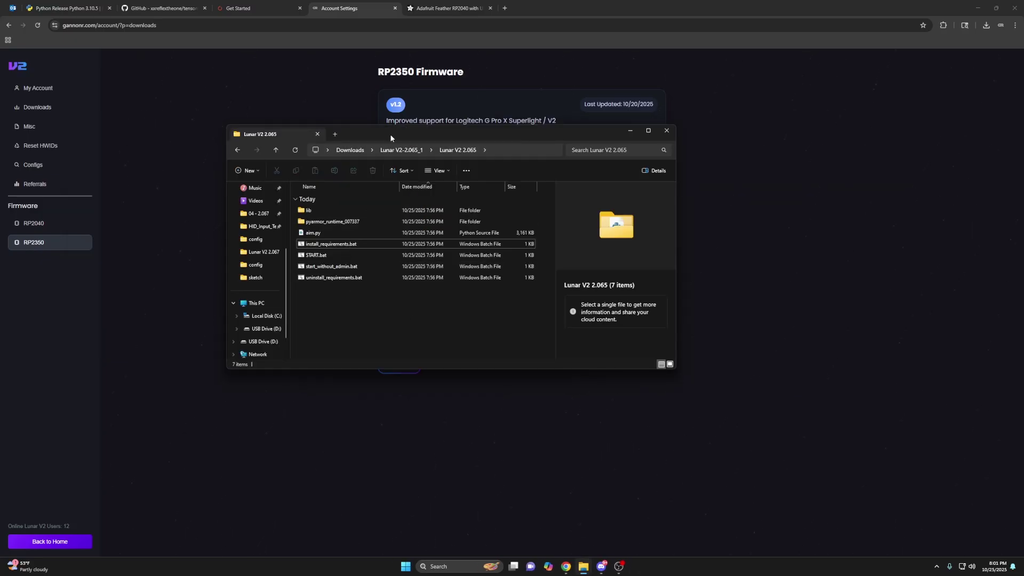
drag(390, 136, 387, 135)
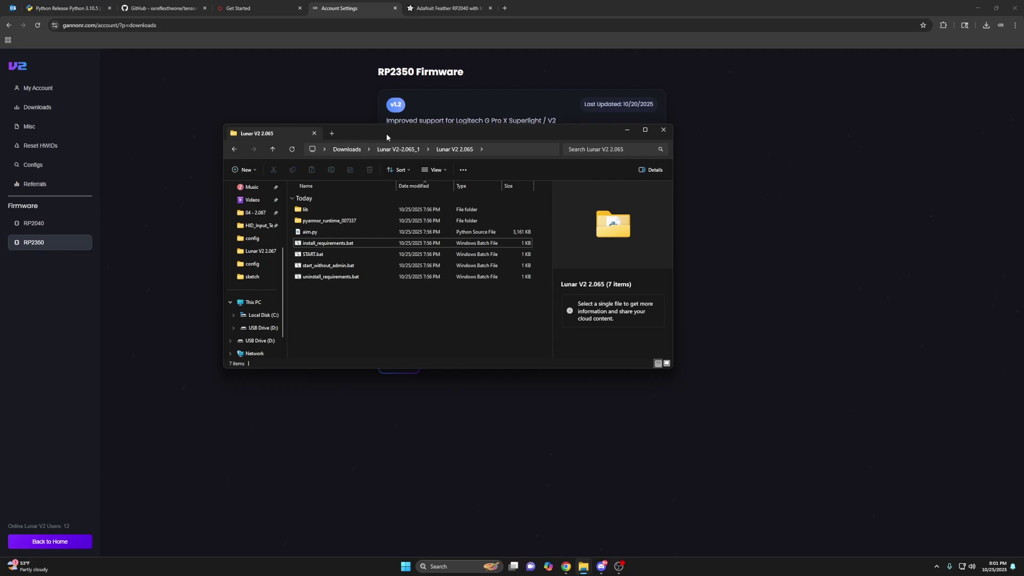
double_click(350, 210)
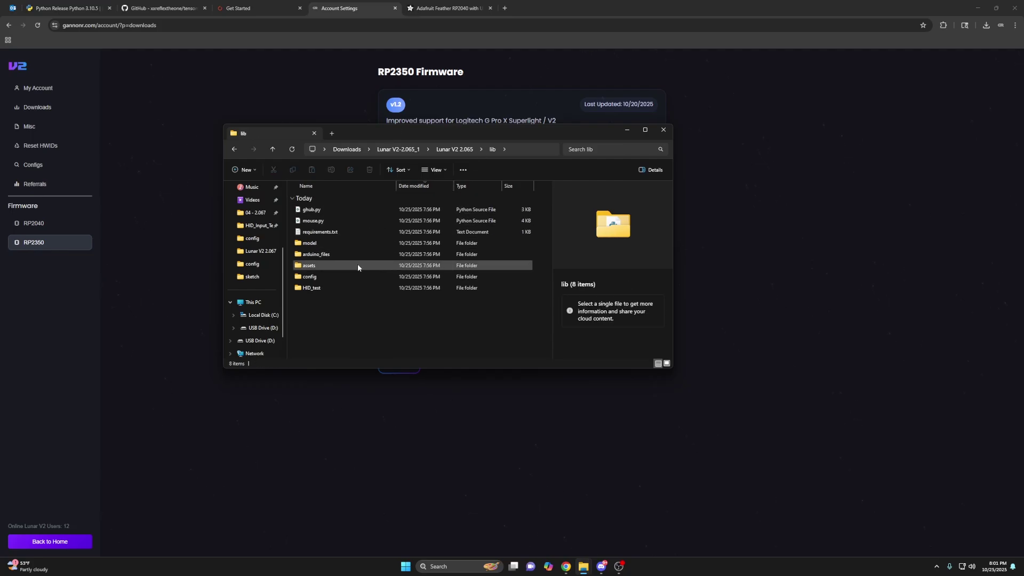
click(427, 186)
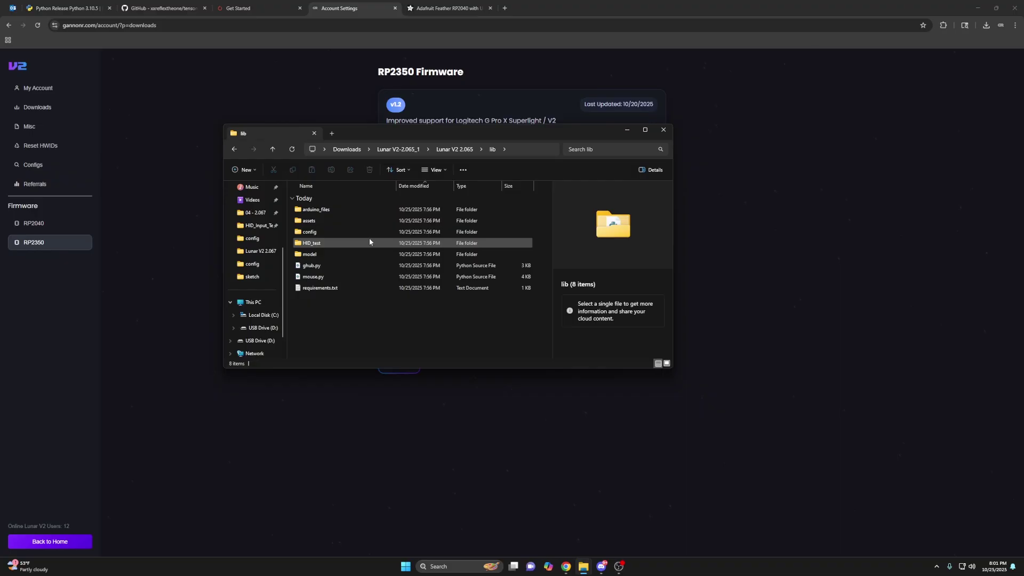
double_click(345, 255)
click(308, 222)
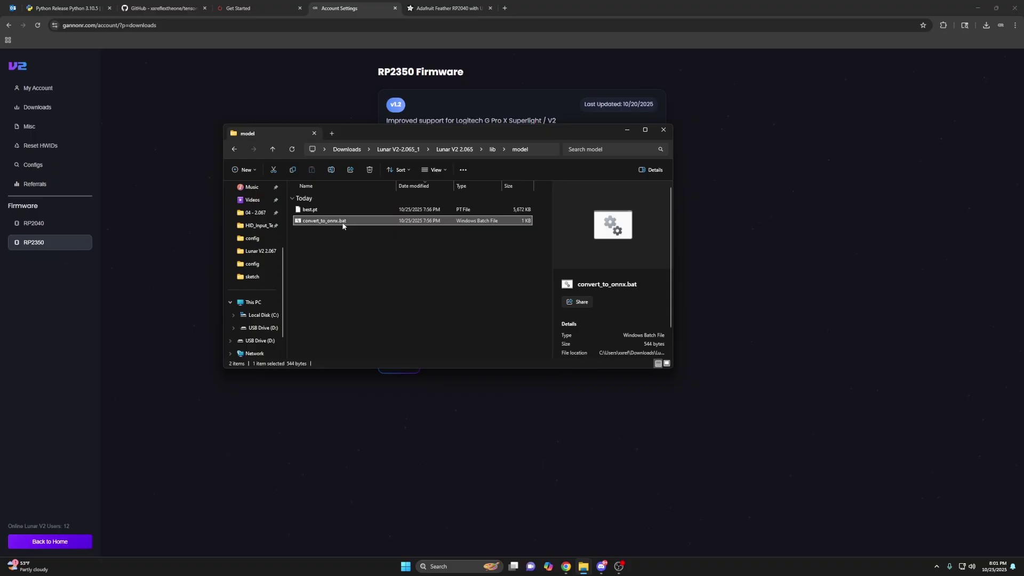
click(388, 268)
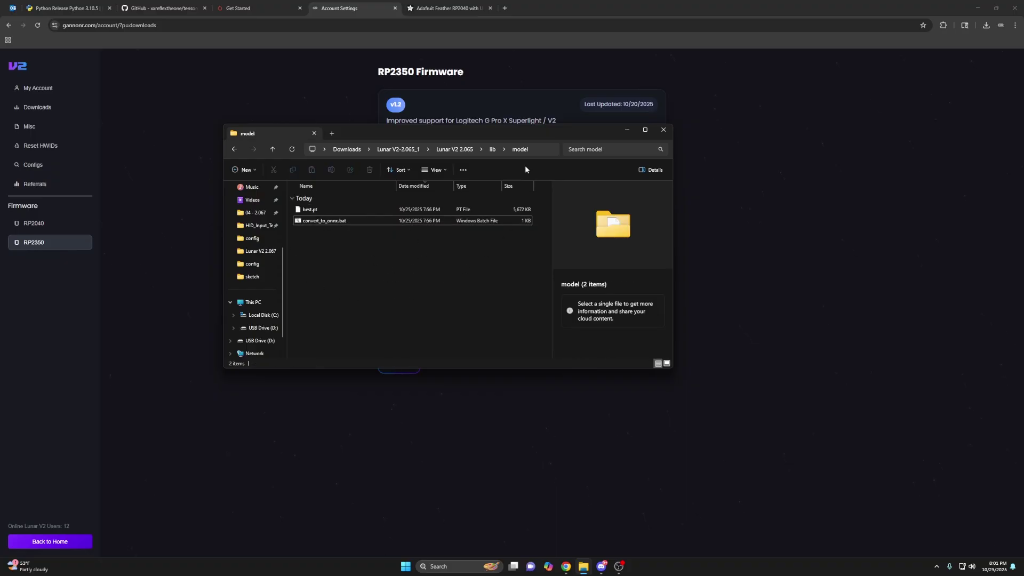
- Open a Command Prompt in the lib\model folder and check that its prompt path points to that folder
click(540, 150)
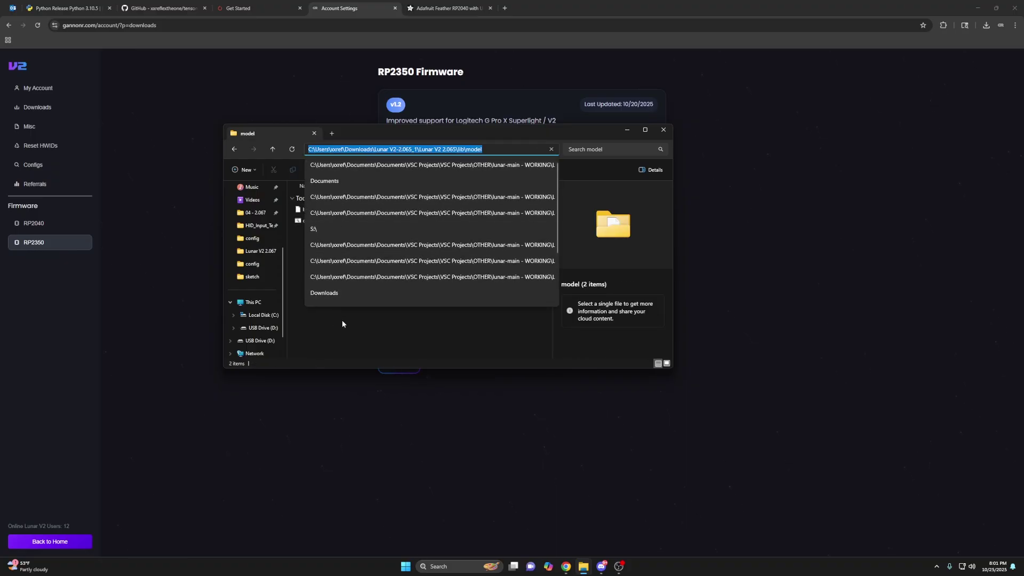
click(432, 306)
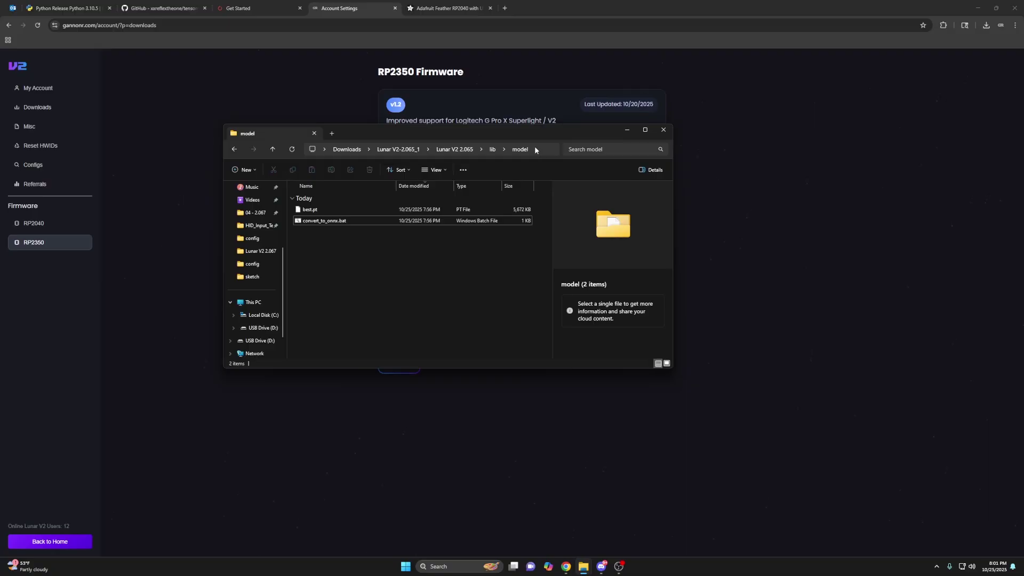
drag(421, 133, 485, 146)
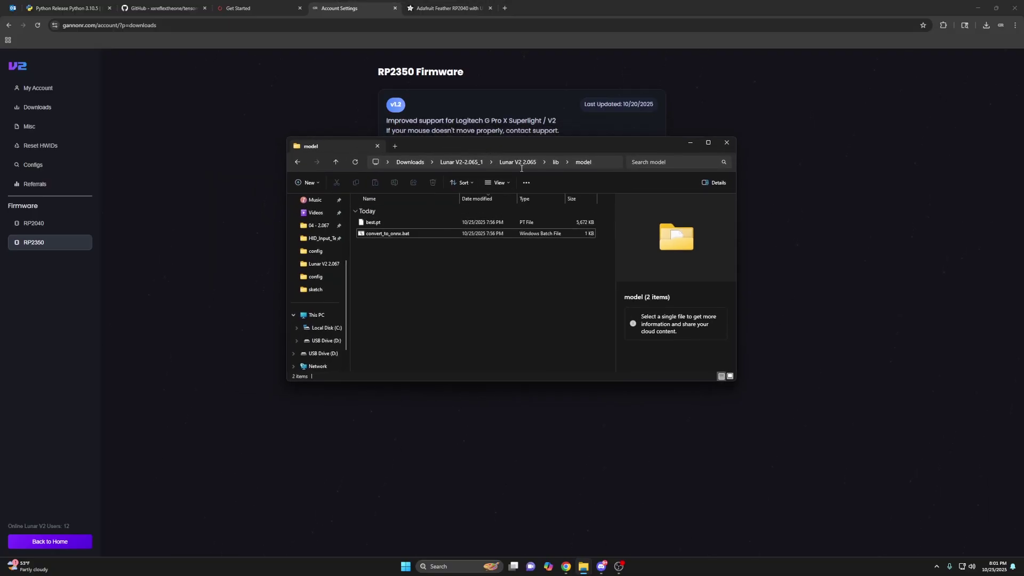
click(604, 161)
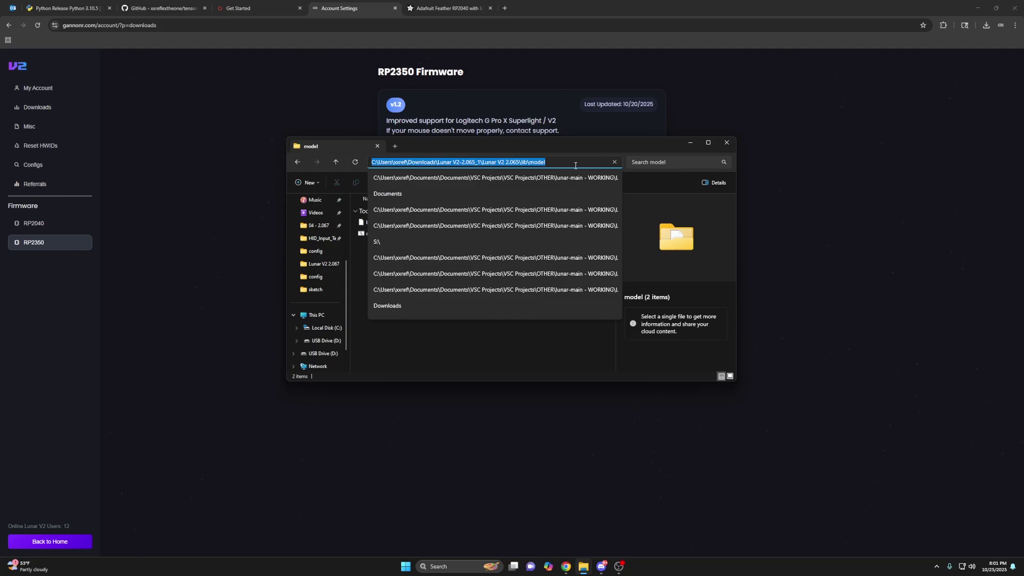
text(cmd)
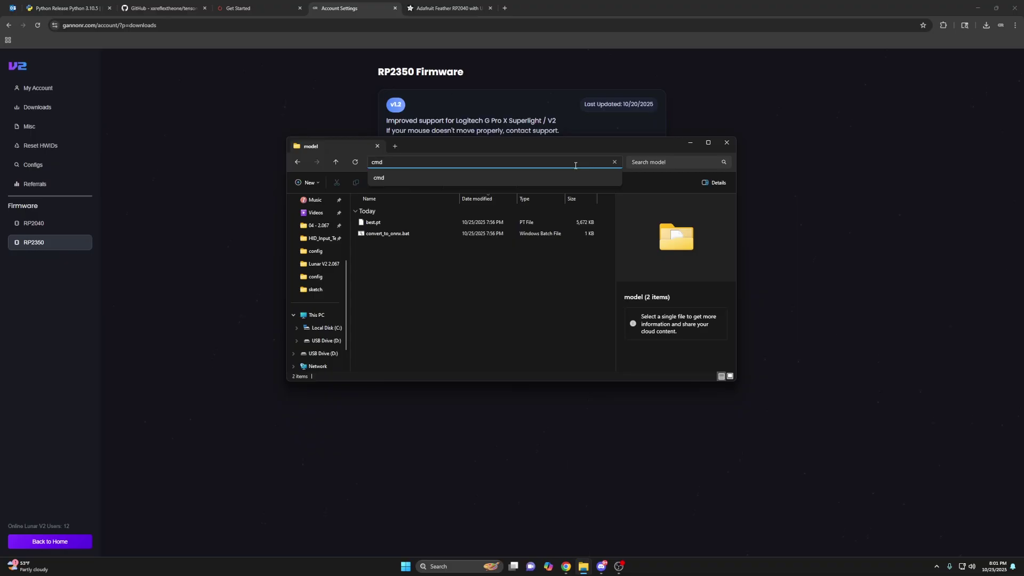
key(Return)
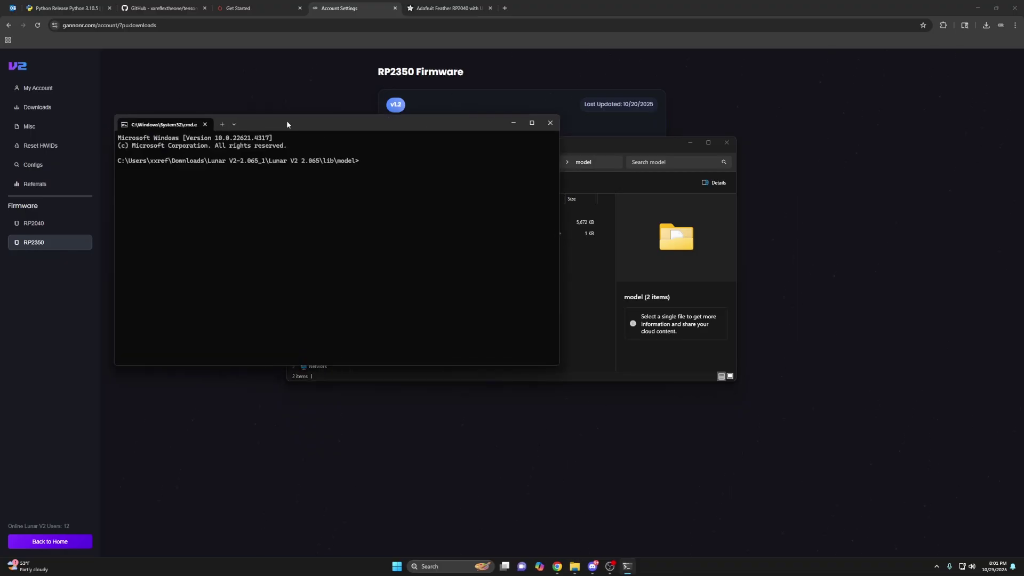
drag(287, 120, 406, 285)
drag(292, 330, 521, 328)
key(ctrl+c)
drag(427, 328, 511, 326)
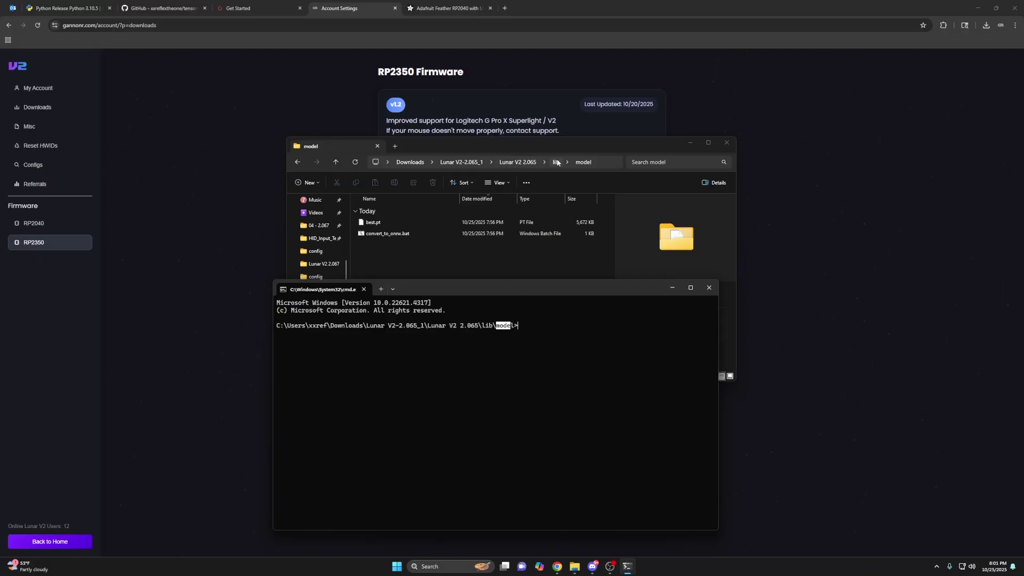
key(ctrl+c)
drag(475, 286, 453, 293)
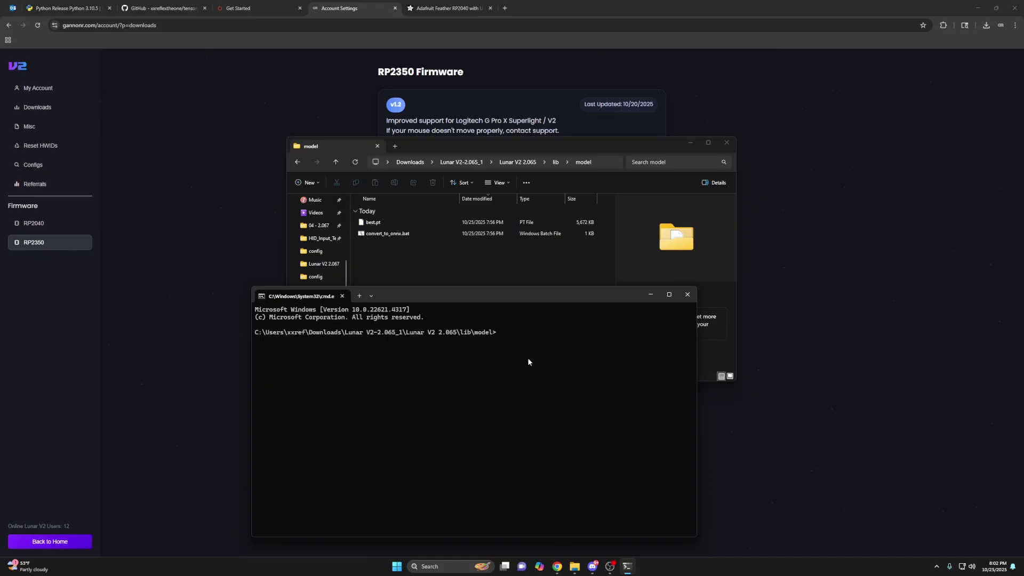
- Run "yolo export model=best.pt format=engine imgsz=640" to convert the model, and close the Command Prompt after the export completes
text(yolo export model=best.pt format=engine imgsz=640)
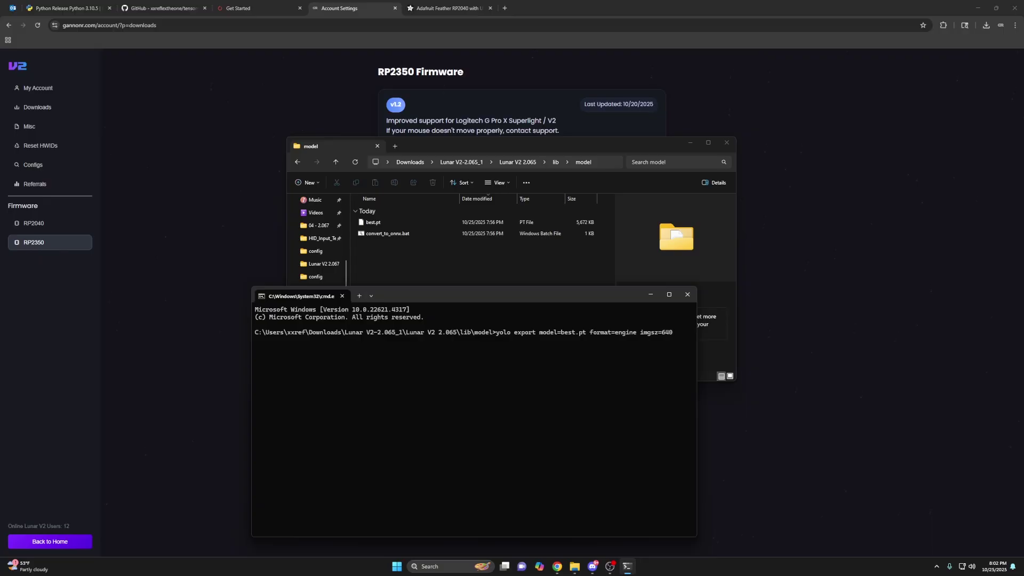
drag(454, 296, 678, 145)
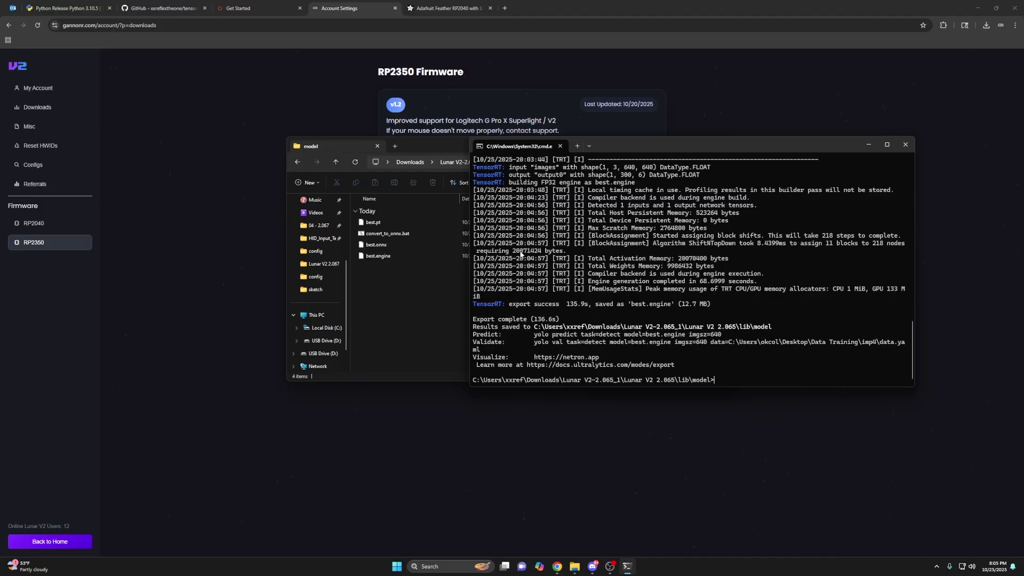
drag(472, 320, 528, 324)
drag(714, 379, 474, 380)
key(ctrl+c)
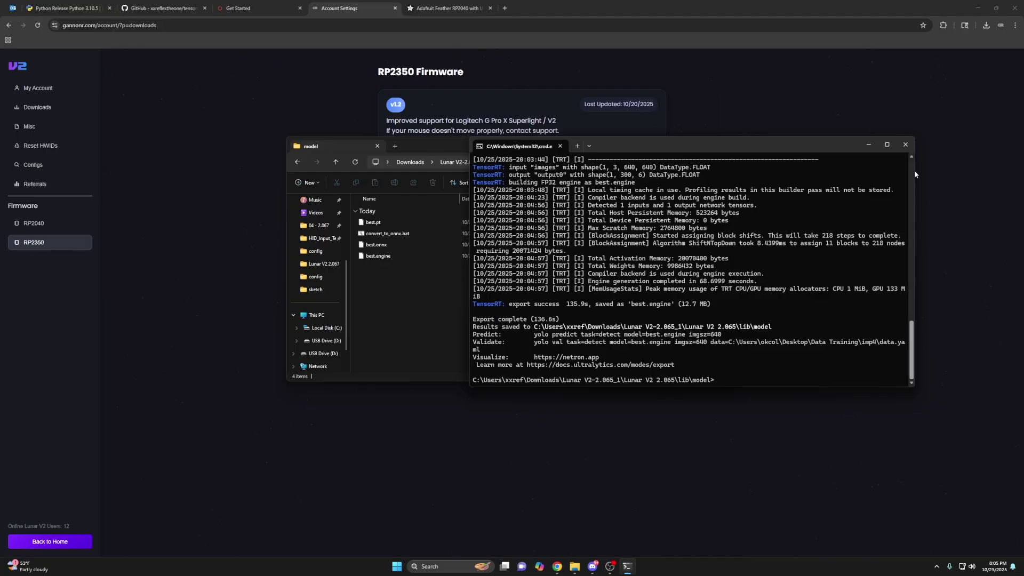
click(905, 144)
click(480, 161)
key(Escape)
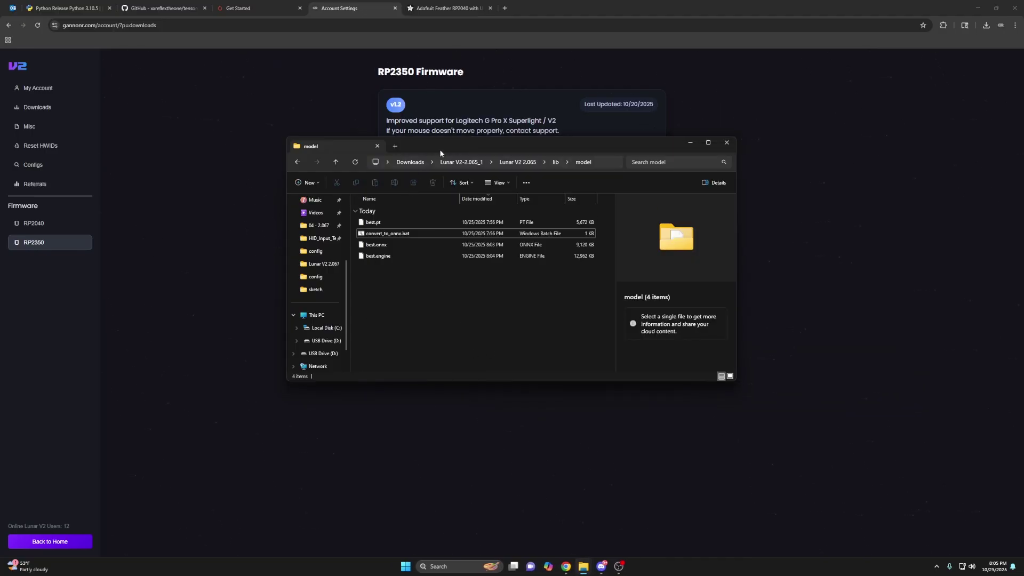
- Delete best.onnx from the model folder, keeping best.pt and best.engine
drag(441, 149, 404, 146)
click(378, 242)
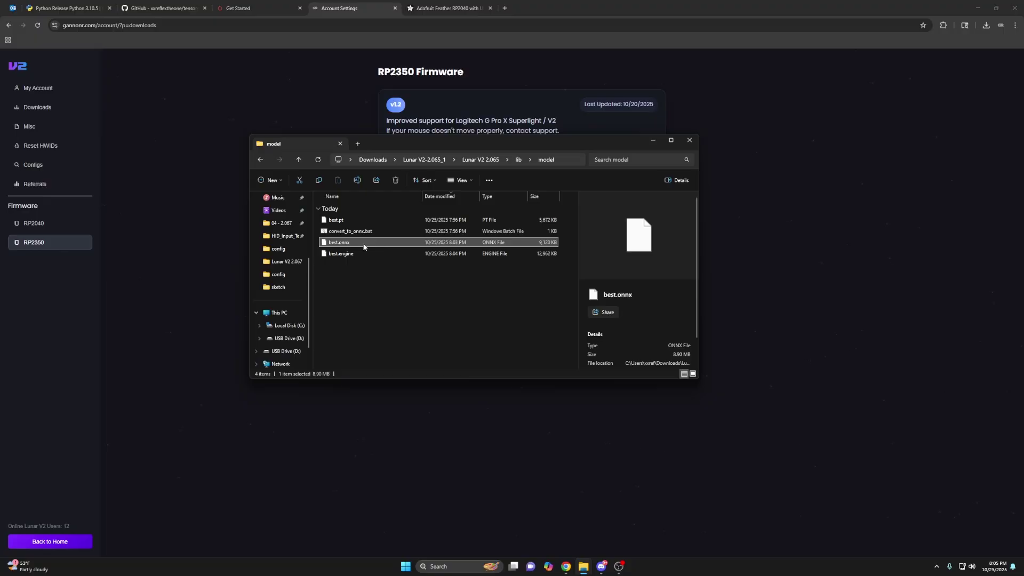
right_click(363, 246)
click(436, 255)
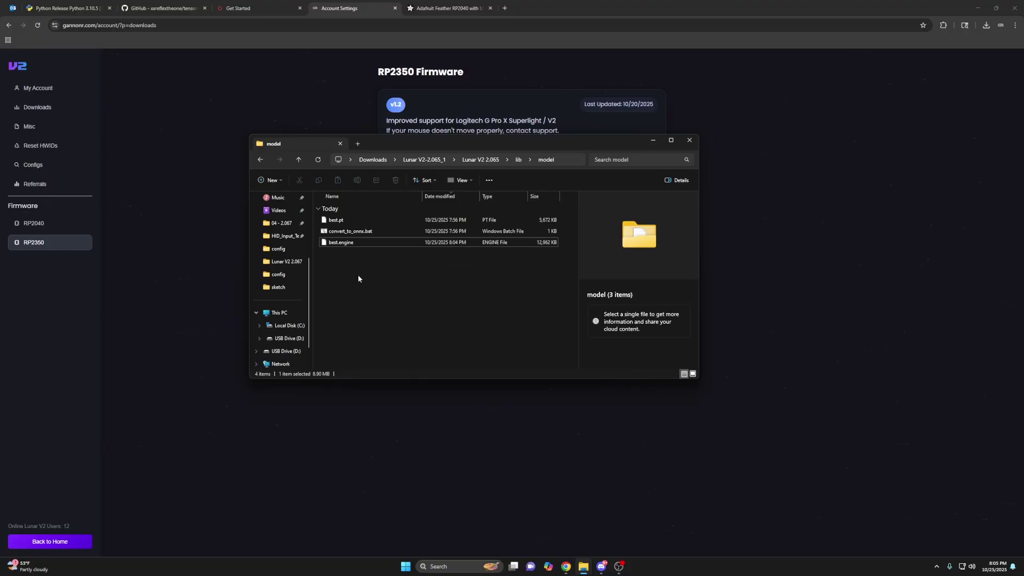
click(341, 222)
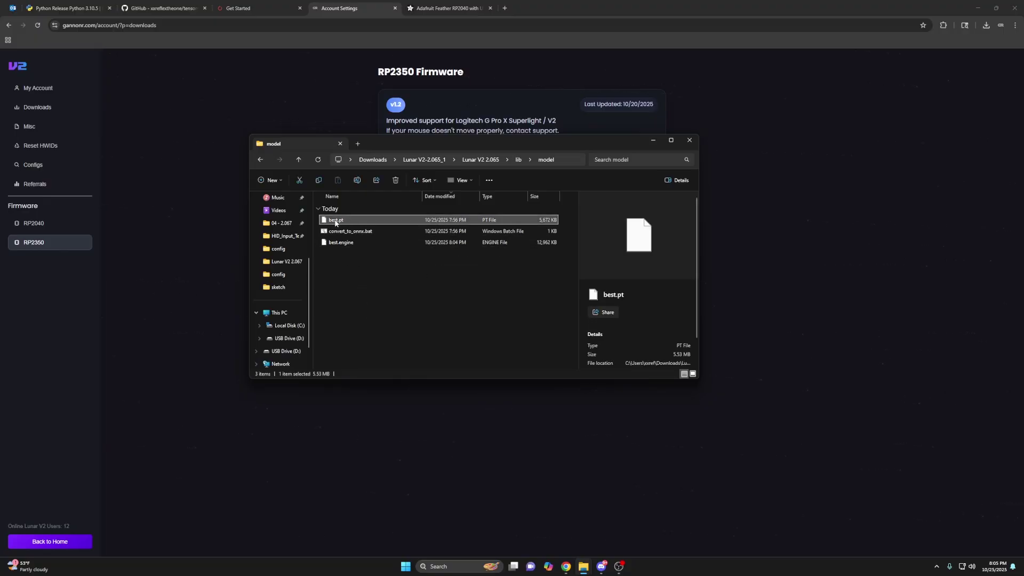
click(411, 280)
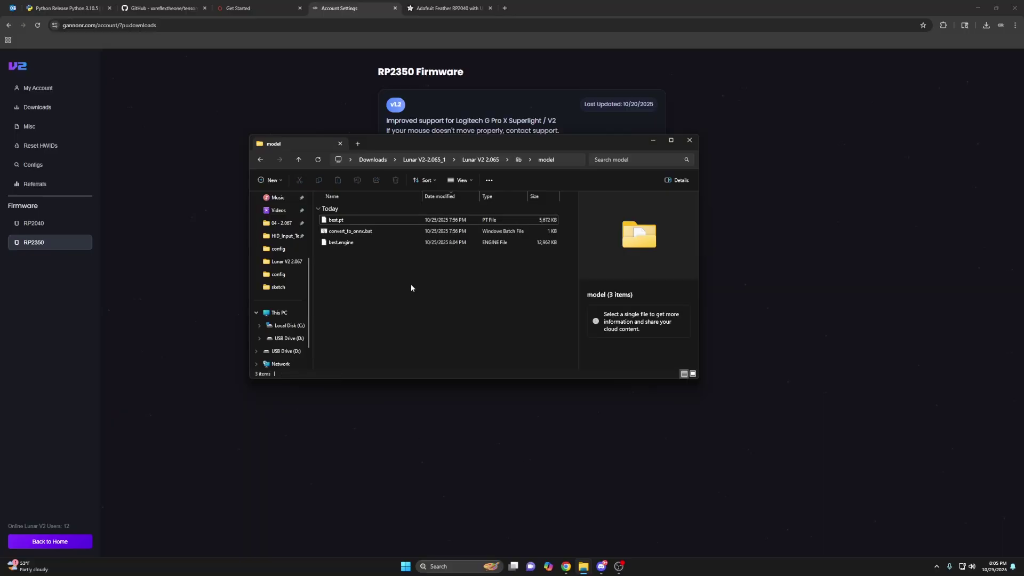
- Return to the Lunar V2 2.065 folder and try to run START.bat, dismissing its security warning
click(344, 221)
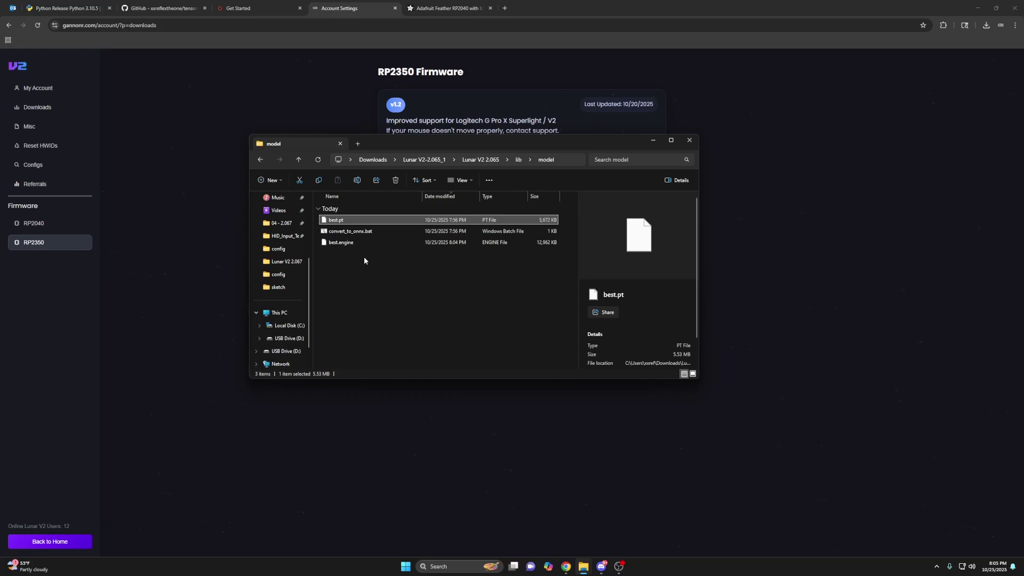
ctrl+click(345, 221)
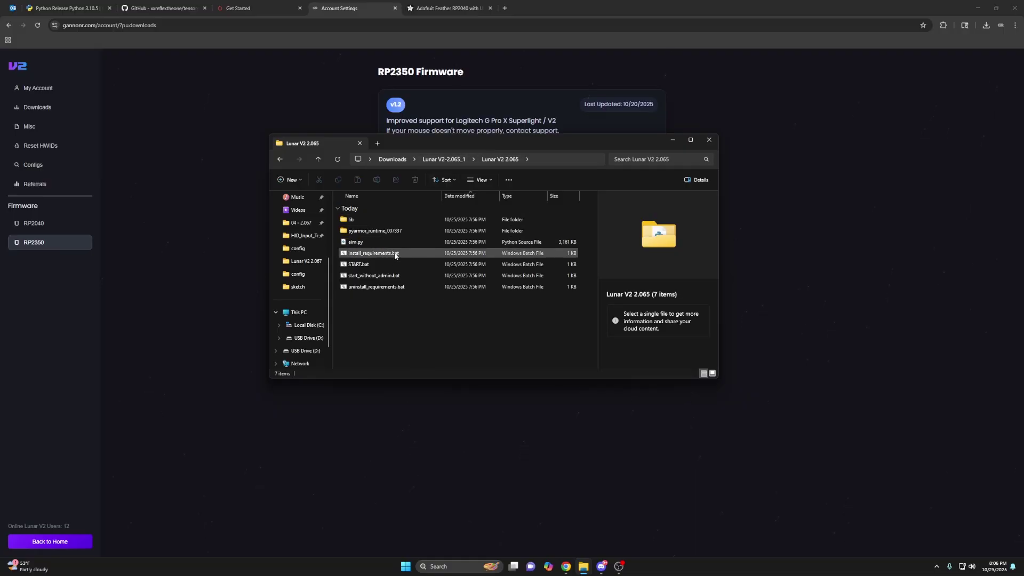
double_click(382, 264)
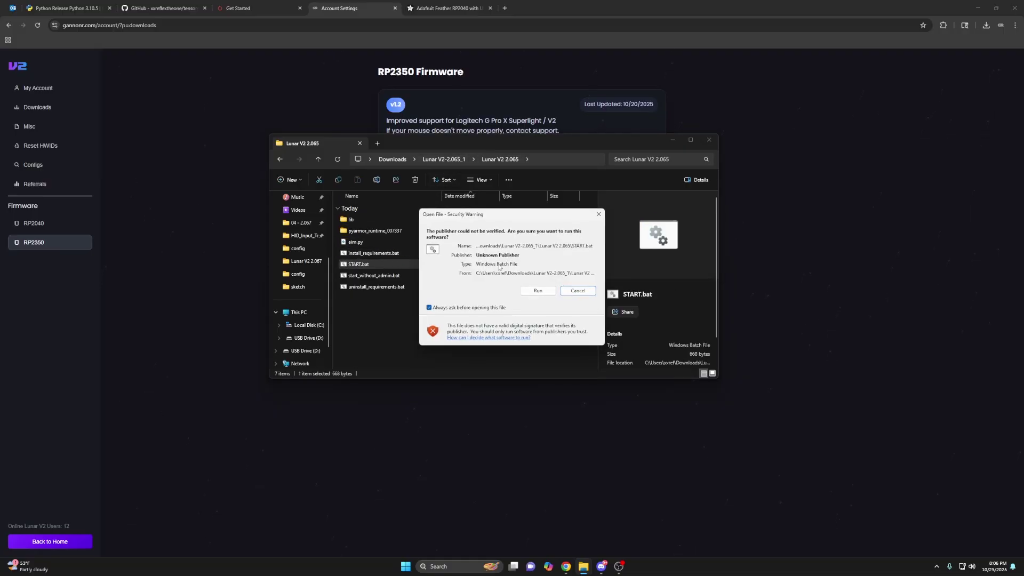
click(597, 215)
click(393, 334)
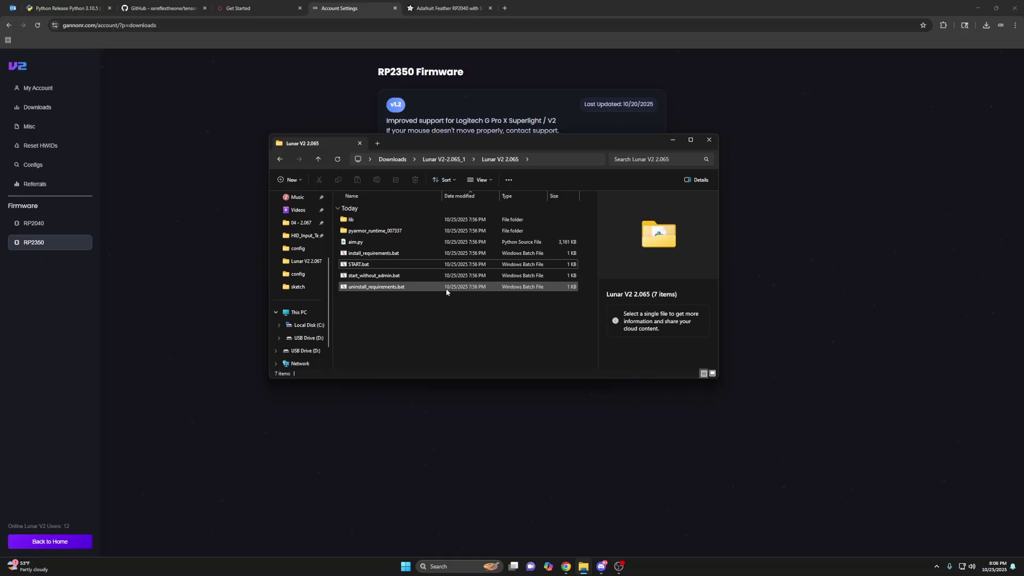
- Look at the run options for START.bat in the Lunar V2 2.065 folder, including Run as administrator
click(368, 254)
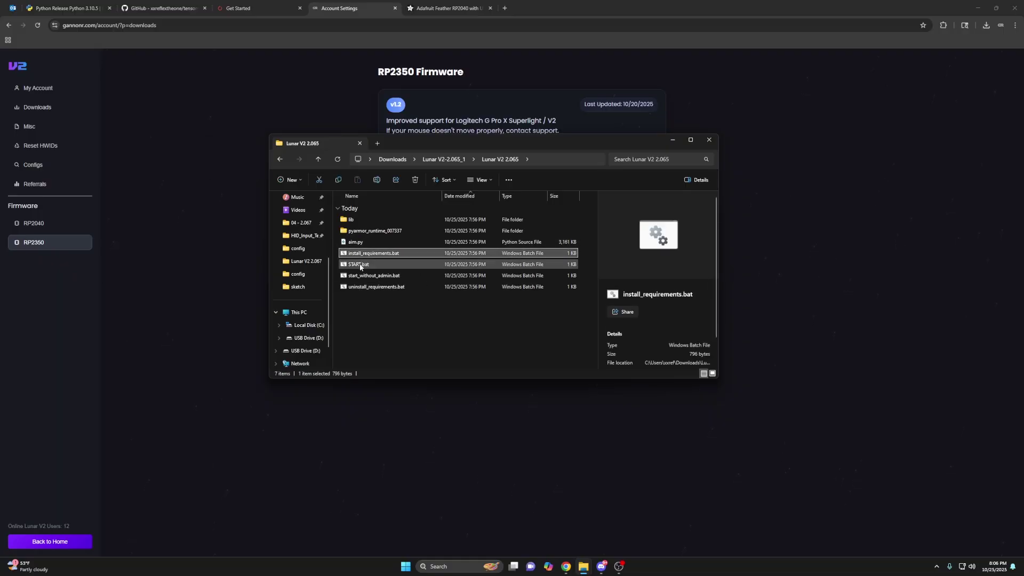
click(363, 264)
click(366, 257)
click(359, 264)
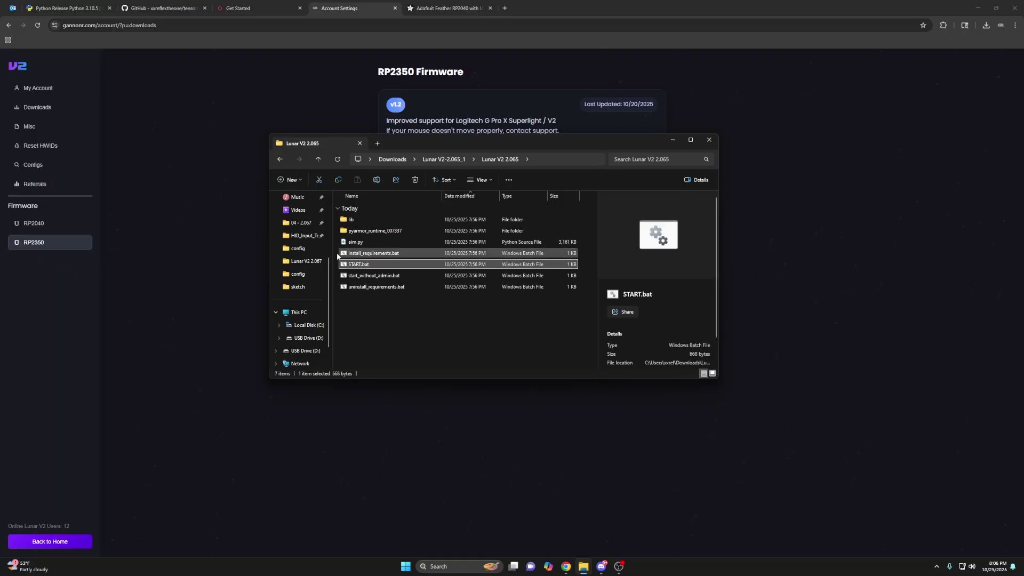
right_click(375, 268)
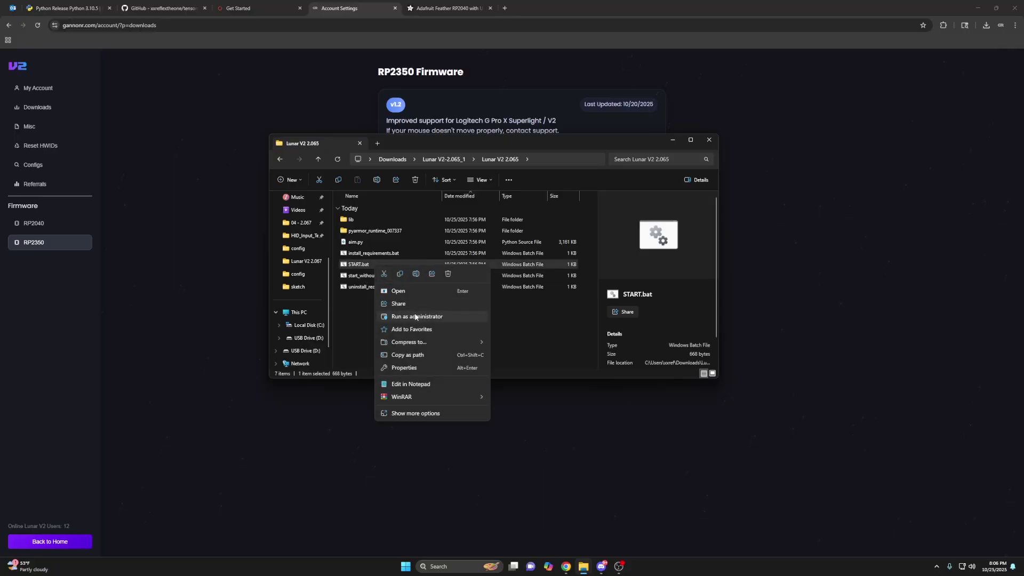
click(341, 304)
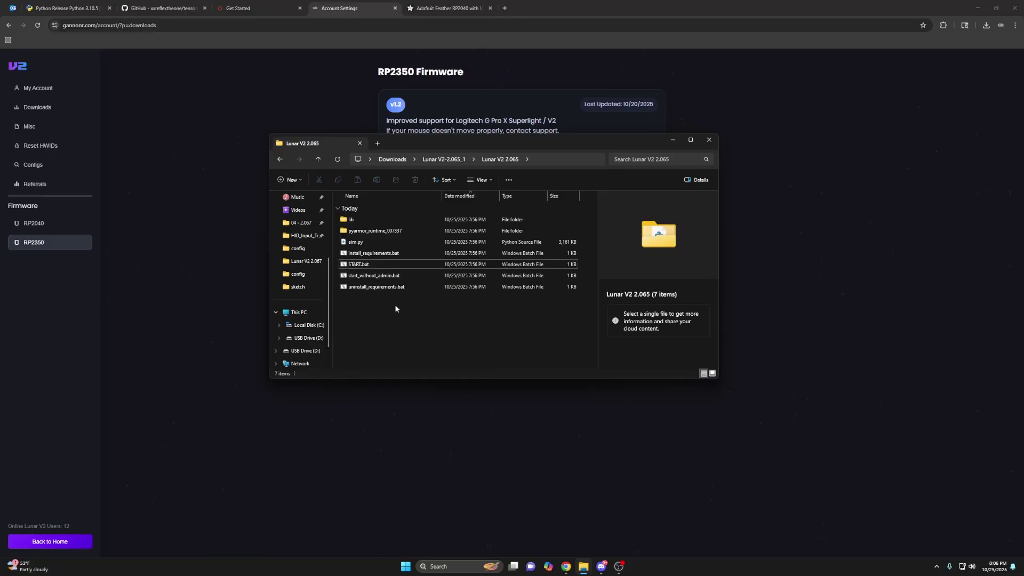
- Enter "py aim.py" in a Command Prompt opened in the Lunar V2 2.065 folder, and close the window
click(568, 159)
text(cmd)
key(Return)
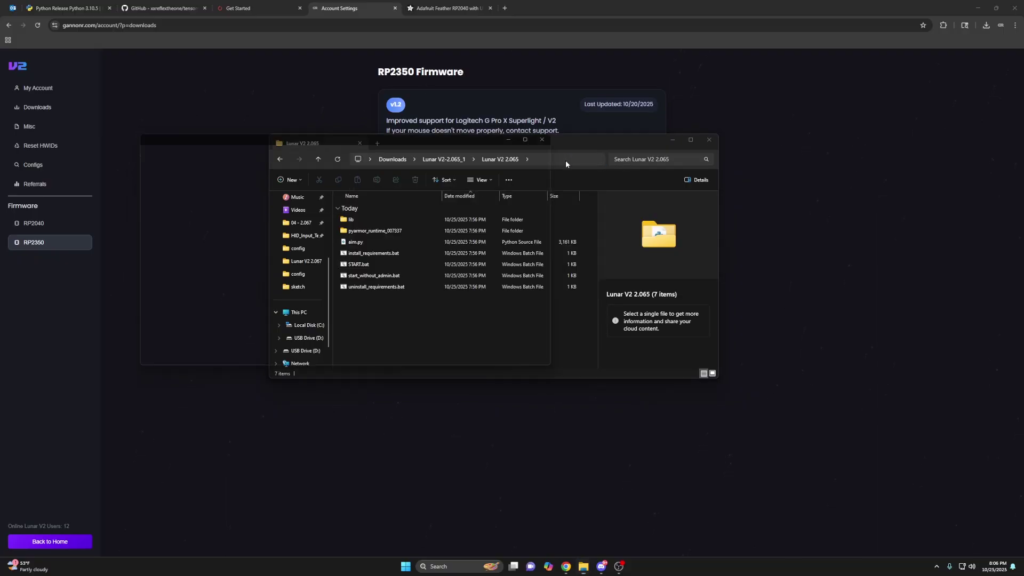
drag(302, 139, 376, 315)
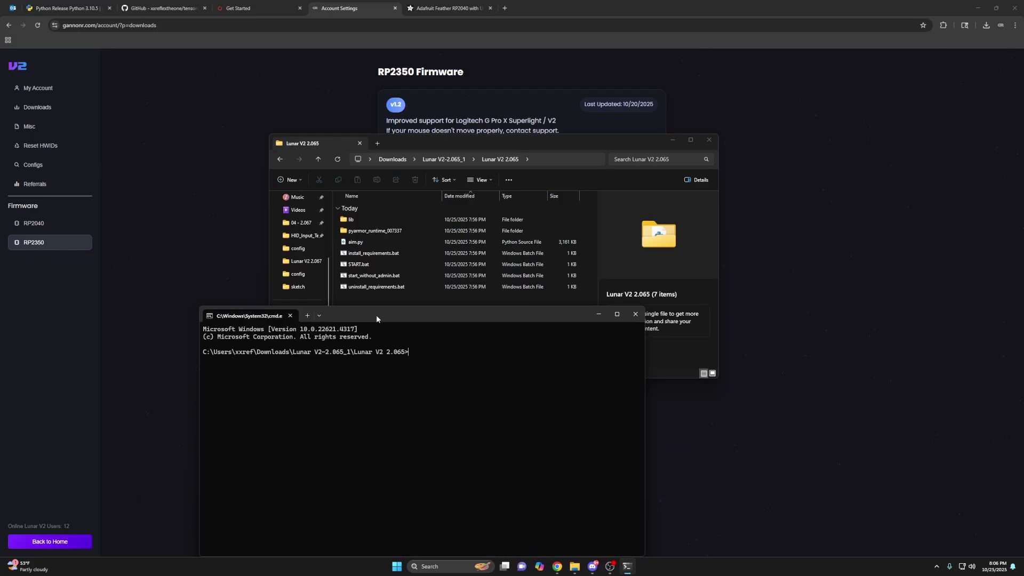
text(py)
text( aim,)
text(py)
click(635, 314)
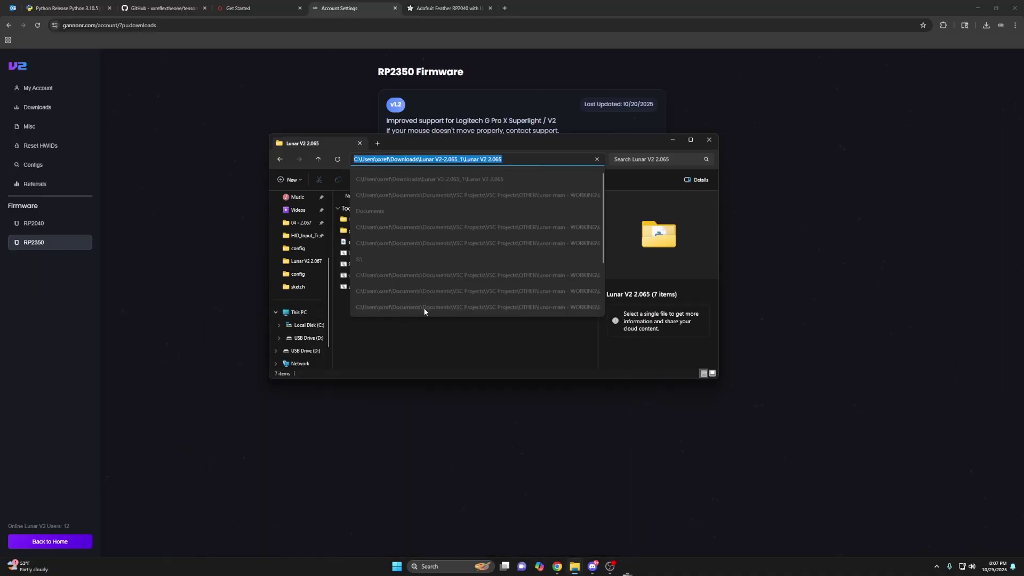
- Enter "pip install -r lib/requirements.txt --no-cache-dir --timeout=0" in a new Command Prompt opened in the Lunar V2 2.065 folder
click(398, 313)
click(361, 258)
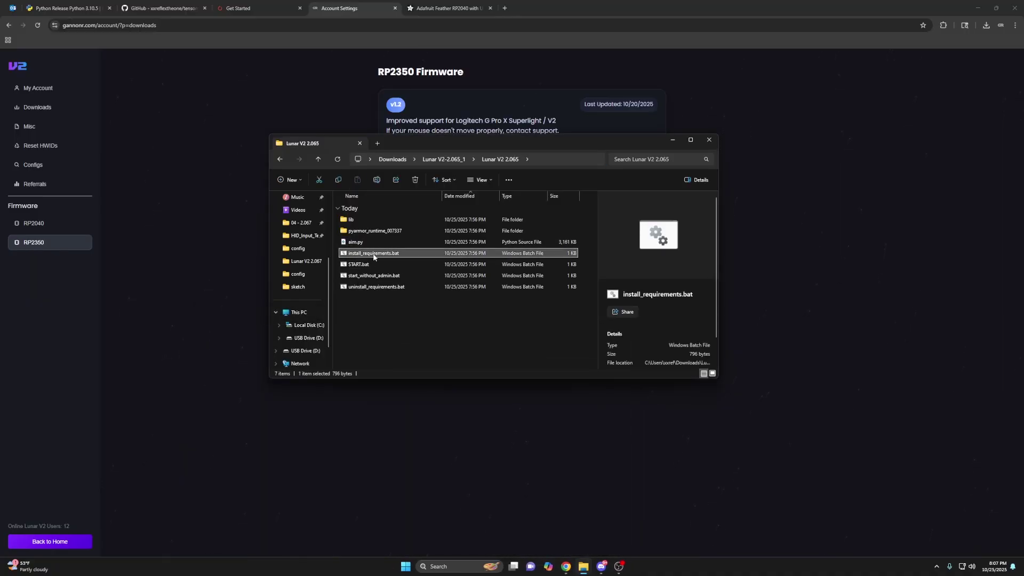
click(551, 160)
text(cmd)
key(Return)
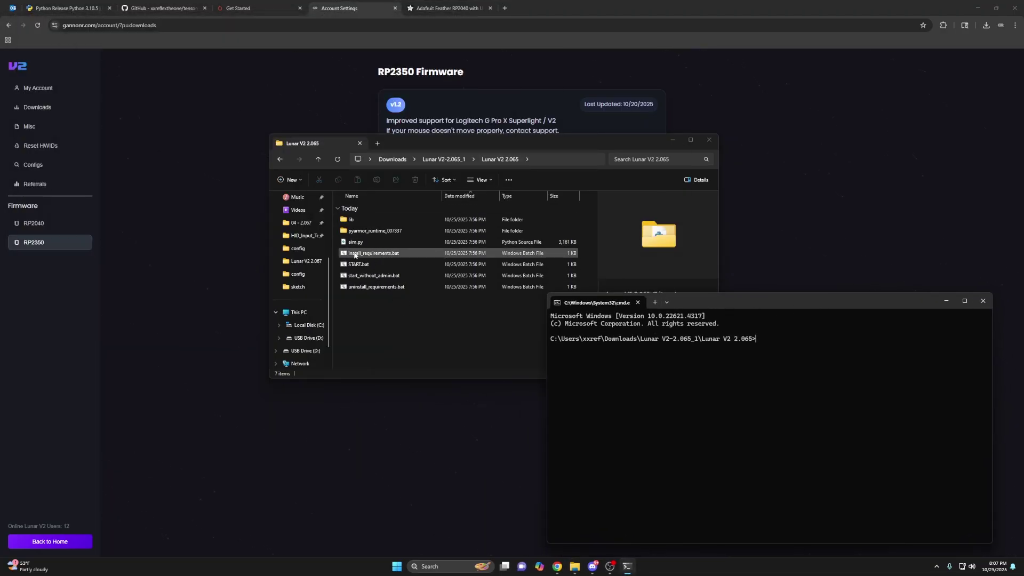
drag(721, 302, 586, 284)
text(pip install -r lib/requirements.txt --no-cache-dir --timeout=0)
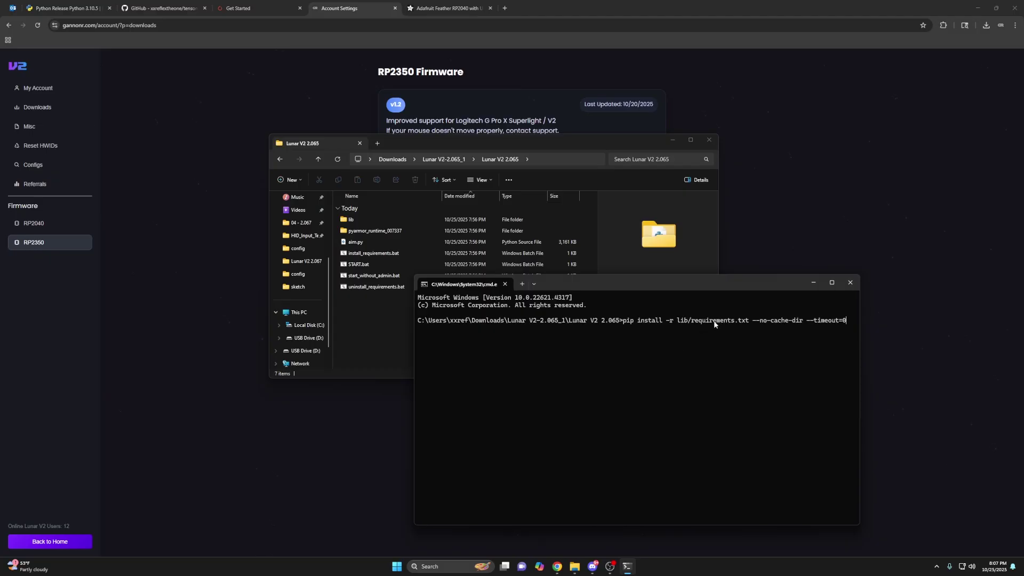
- Check the lib path and the --no-cache-dir option in the pip command, and close the Command Prompt without running it
drag(620, 322, 671, 322)
click(673, 322)
double_click(363, 220)
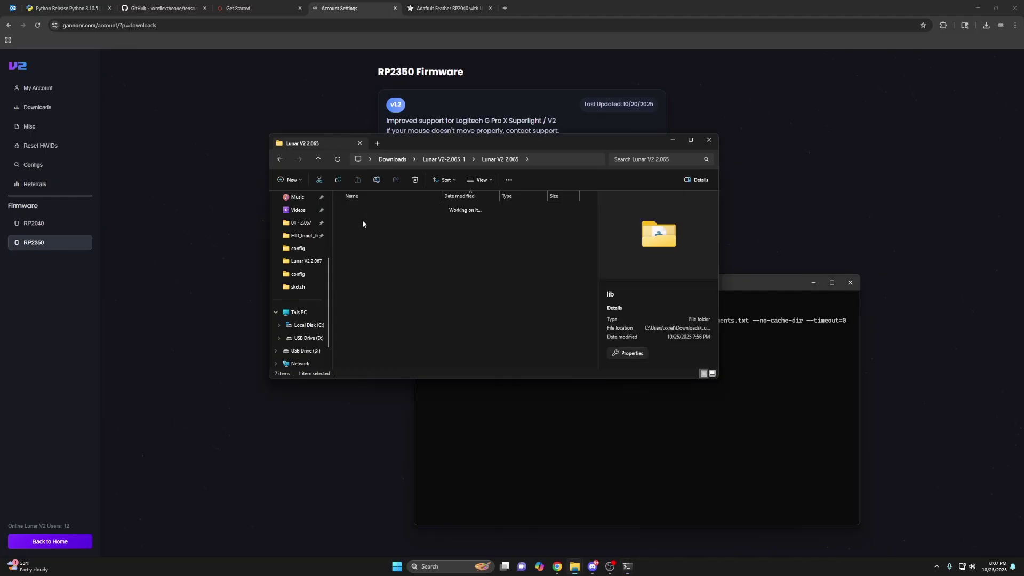
click(499, 159)
drag(549, 147, 483, 143)
click(726, 292)
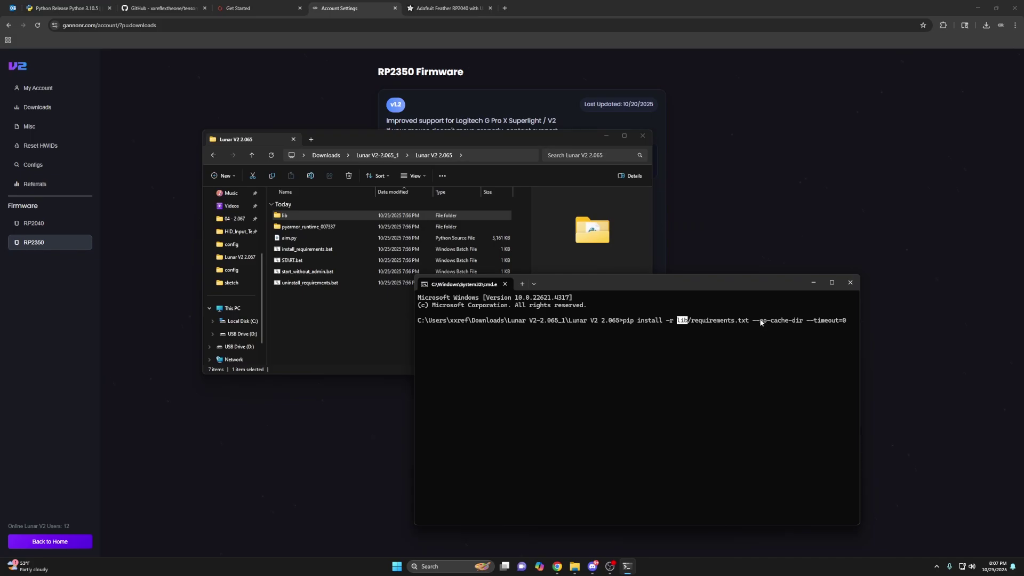
drag(759, 320, 796, 322)
click(821, 323)
click(851, 282)
click(424, 300)
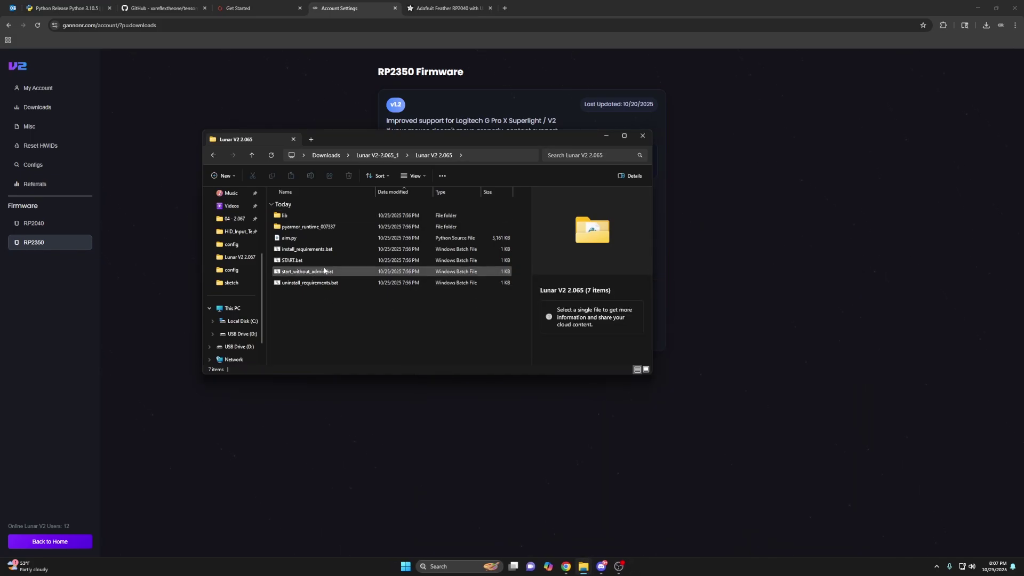
- Run START.bat, accepting its security warning, and place the Lunar V2 window and its console side by side
click(312, 250)
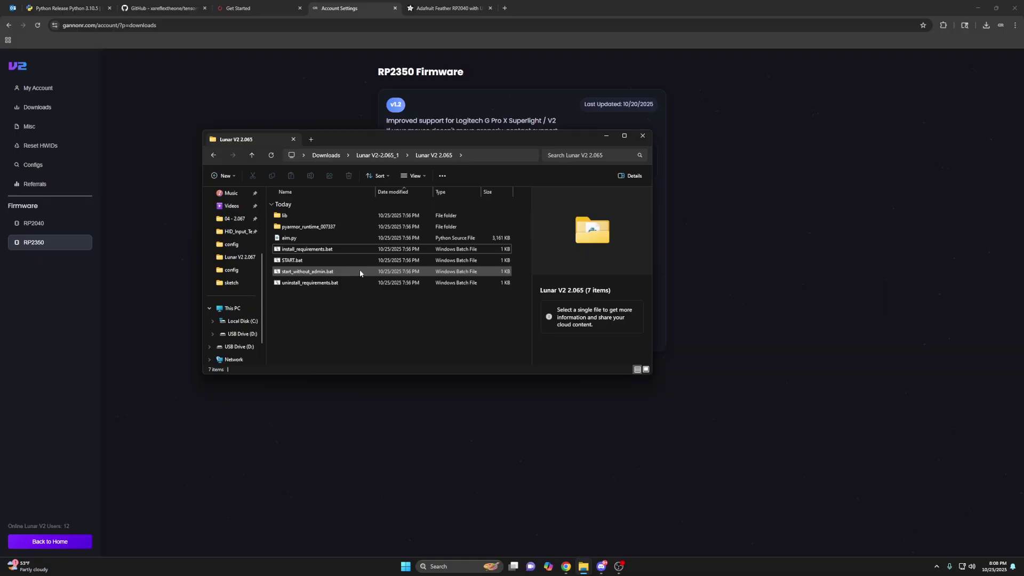
double_click(314, 260)
click(536, 295)
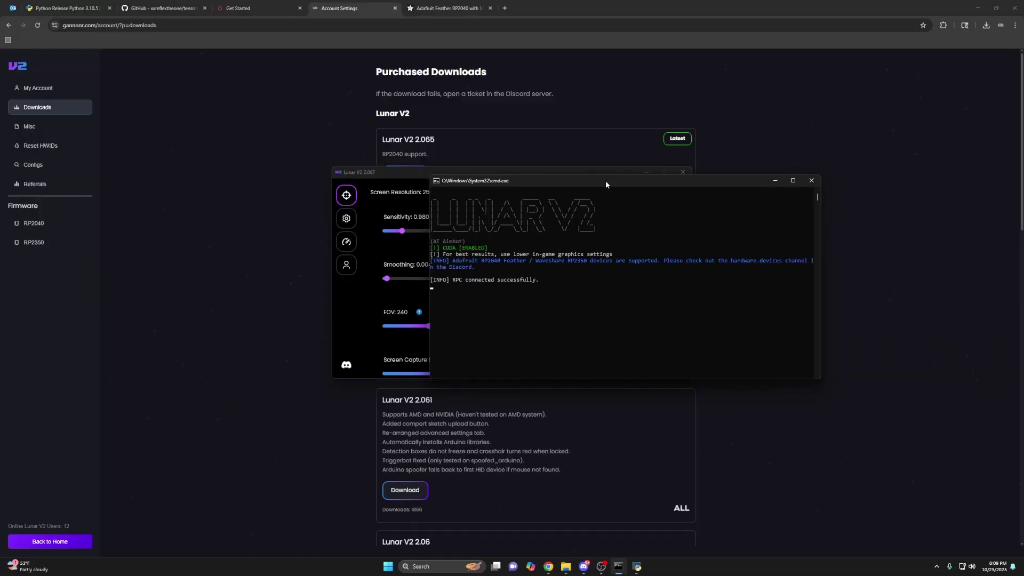
drag(606, 181, 714, 181)
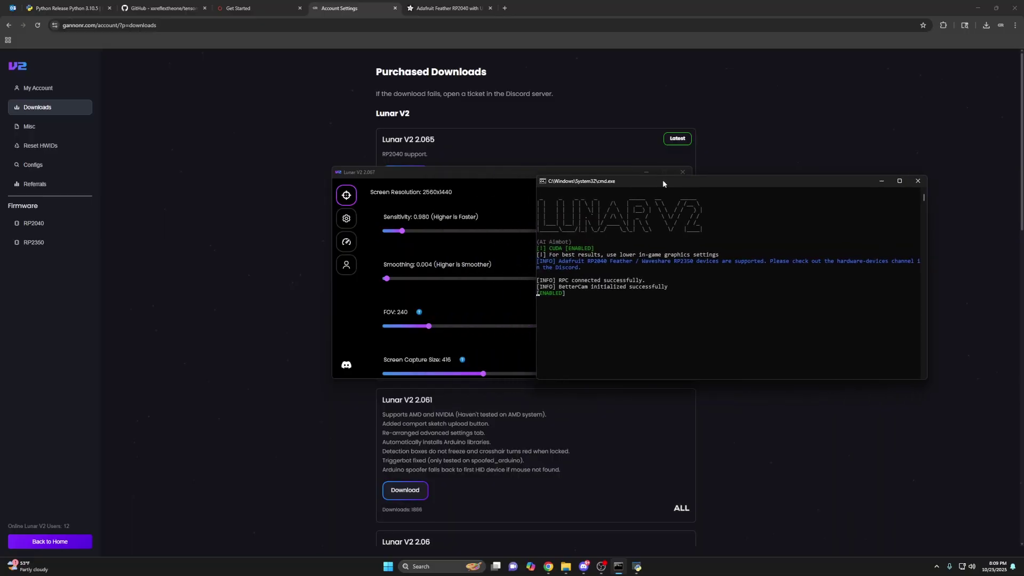
drag(474, 175, 326, 165)
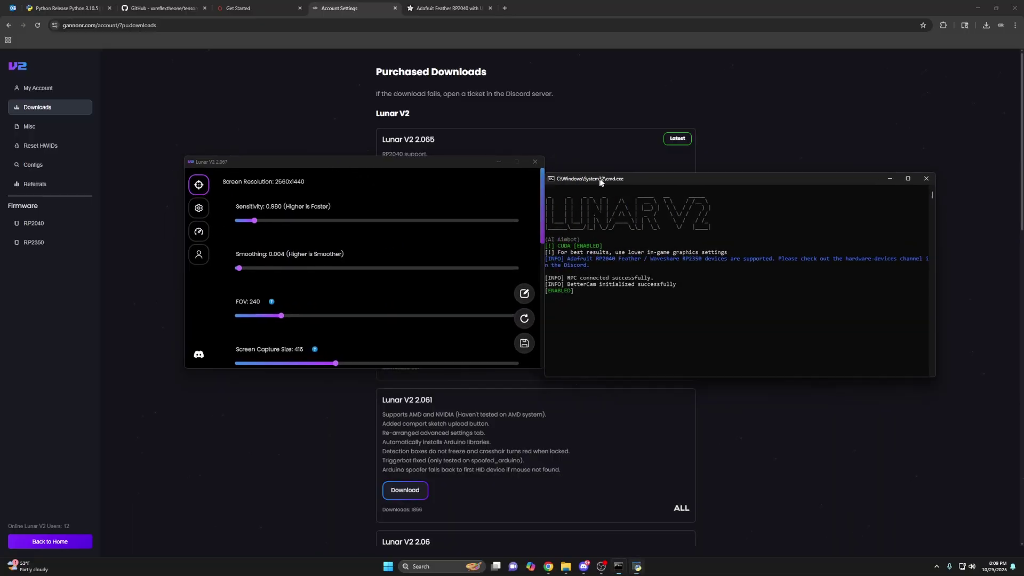
- Set the Mouse Method under Mouse Input to rp2040/rp2350 and save the settings
scroll(320, 267, down, 3)
click(198, 208)
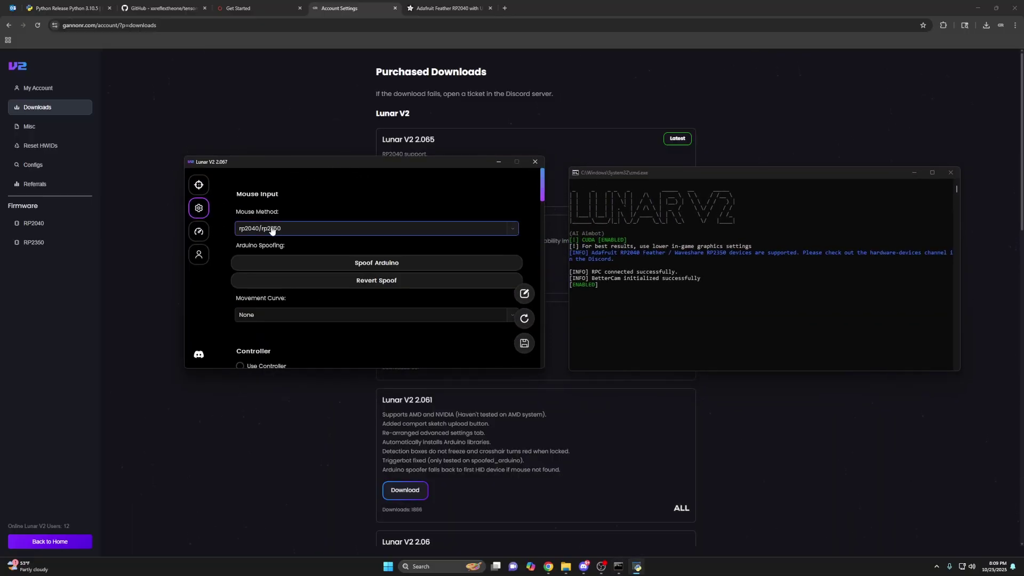
click(279, 230)
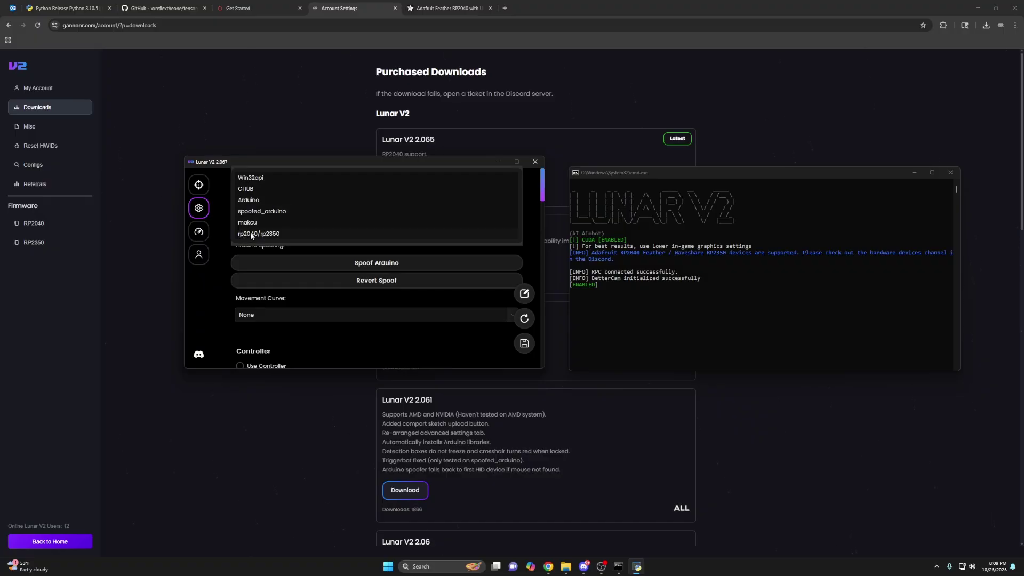
click(278, 235)
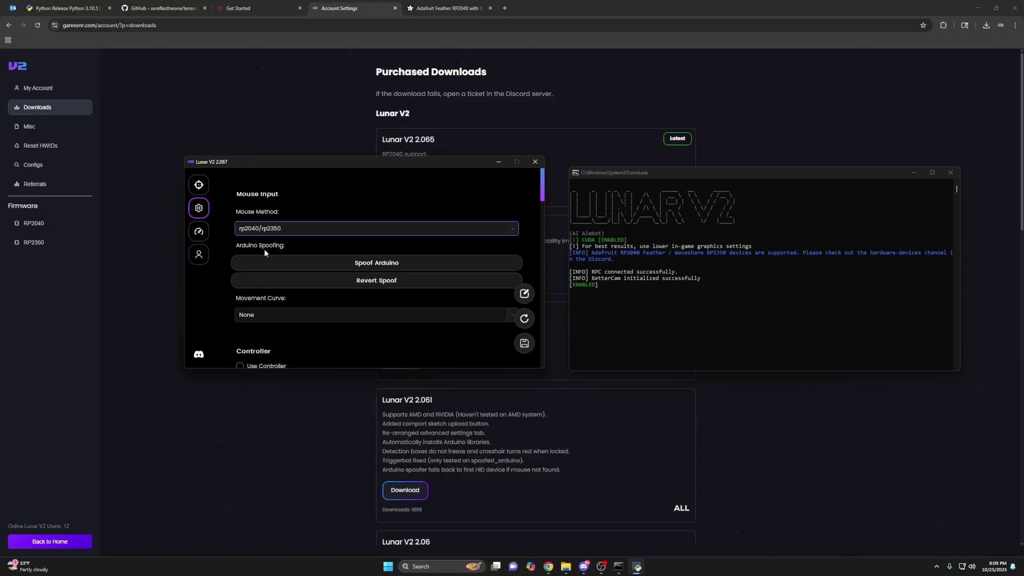
click(525, 343)
click(577, 293)
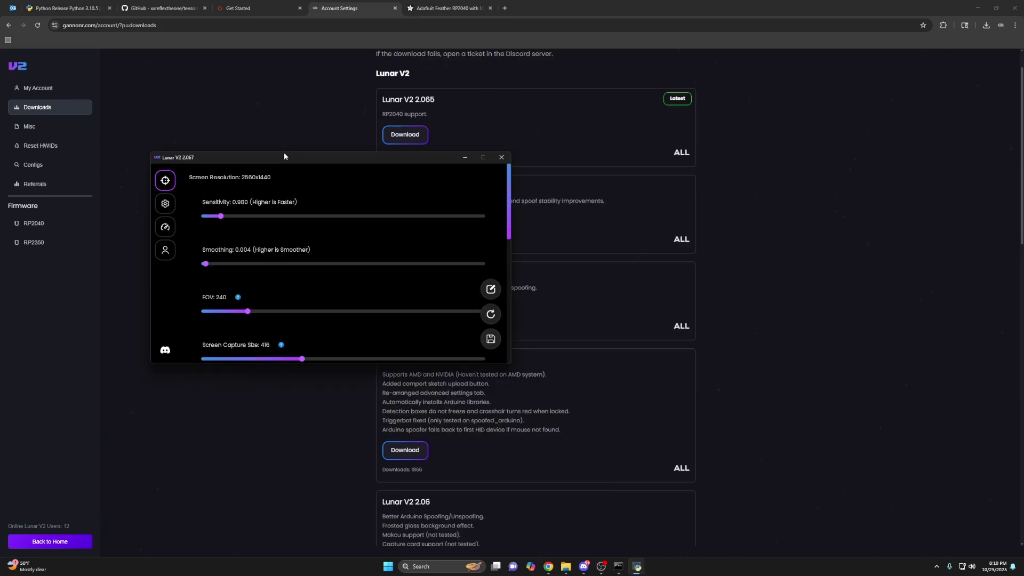
- Turn on Show Screen Capture in the aim options to open the capture preview
drag(284, 156, 262, 186)
scroll(469, 219, down, 5)
click(458, 315)
- Set the FPS Cap under Model Settings to 240 and back to 120
click(371, 213)
scroll(453, 292, down, 5)
scroll(497, 305, down, 6)
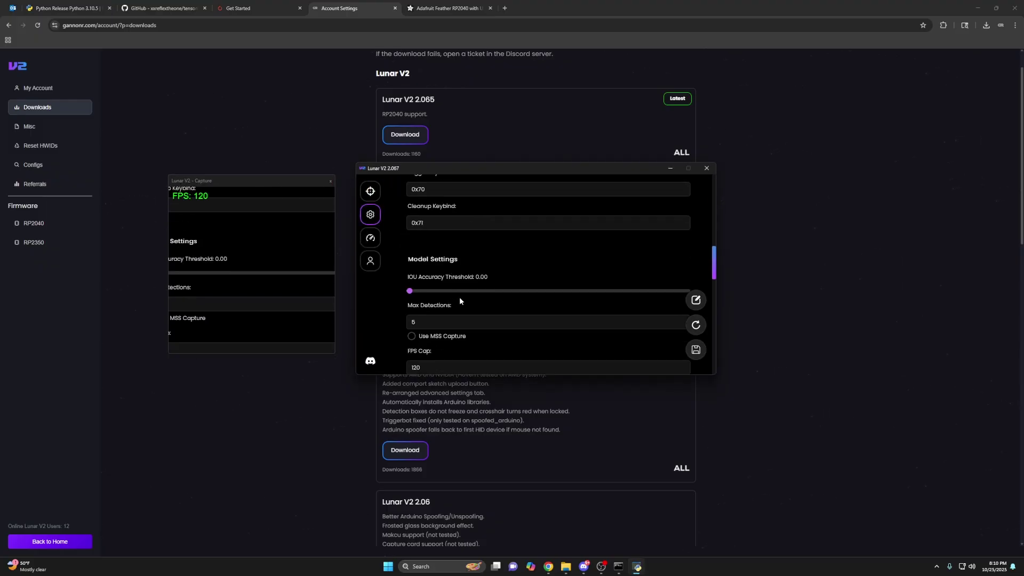
double_click(405, 274)
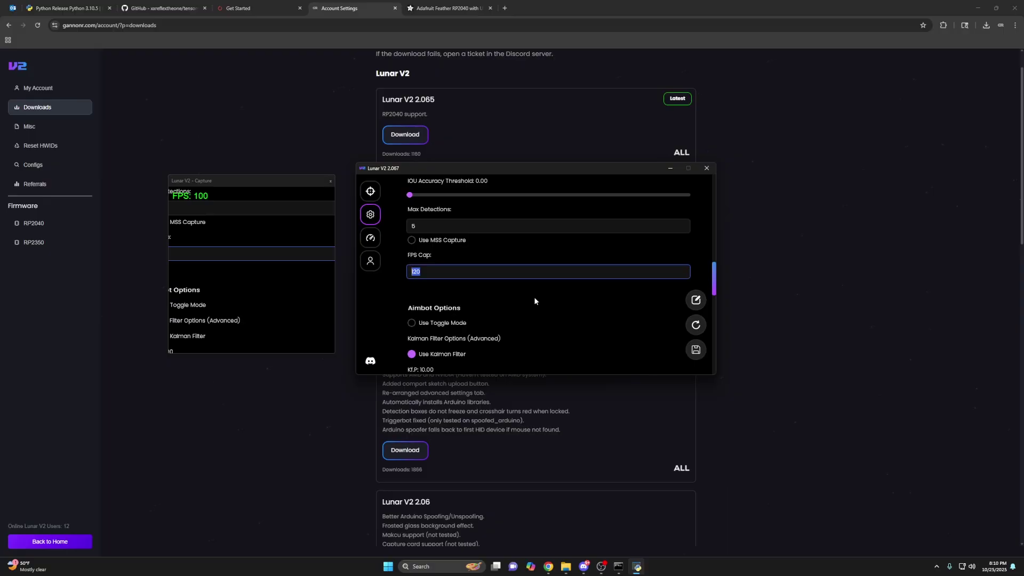
text(240)
key(ctrl+a)
text(120)
click(356, 277)
- Move the capture preview beside the Lunar V2 window and go back to the Show Screen Capture option
drag(237, 184, 254, 171)
scroll(469, 291, down, 2)
scroll(534, 291, up, 4)
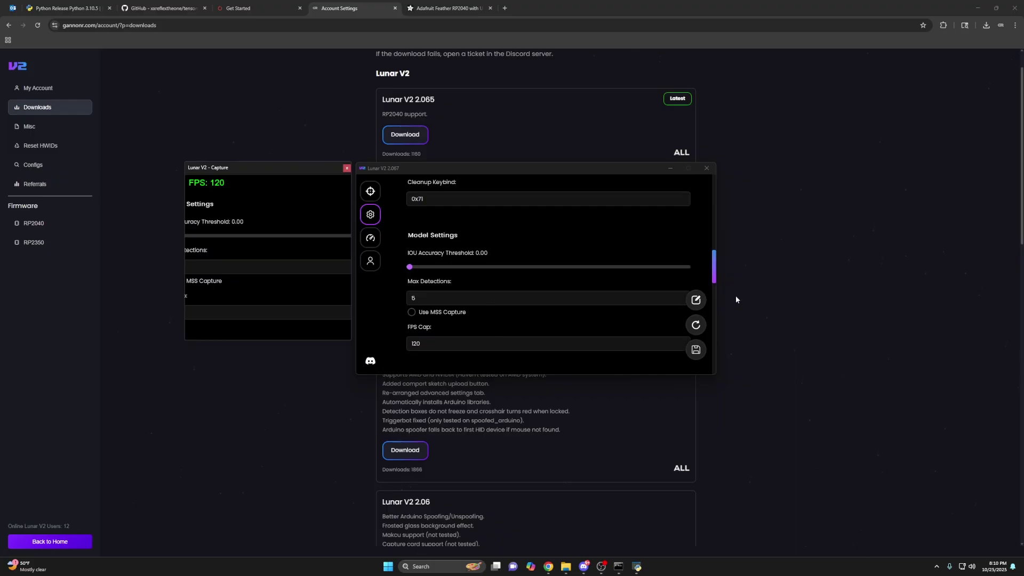
click(370, 191)
scroll(374, 235, down, 5)
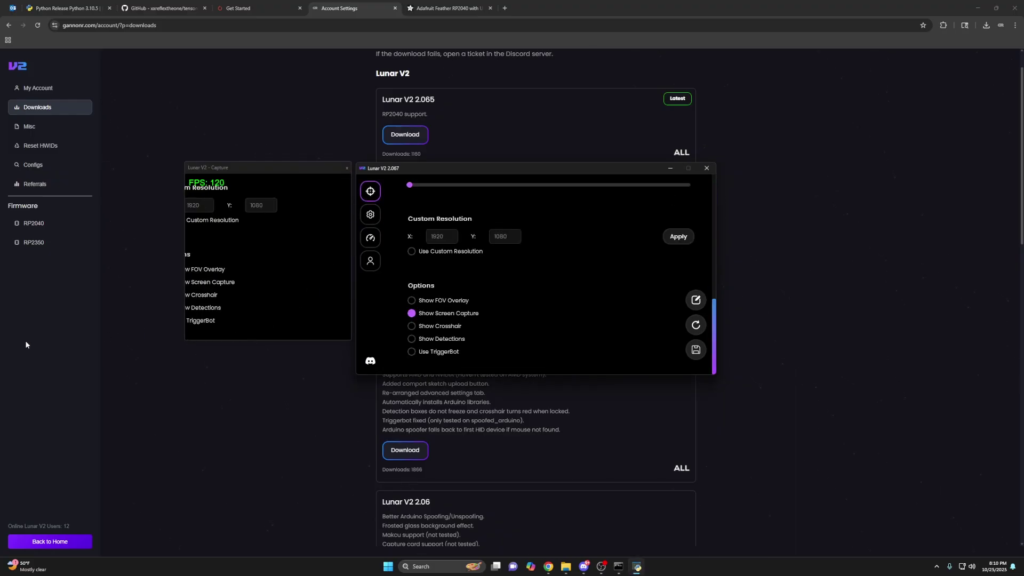